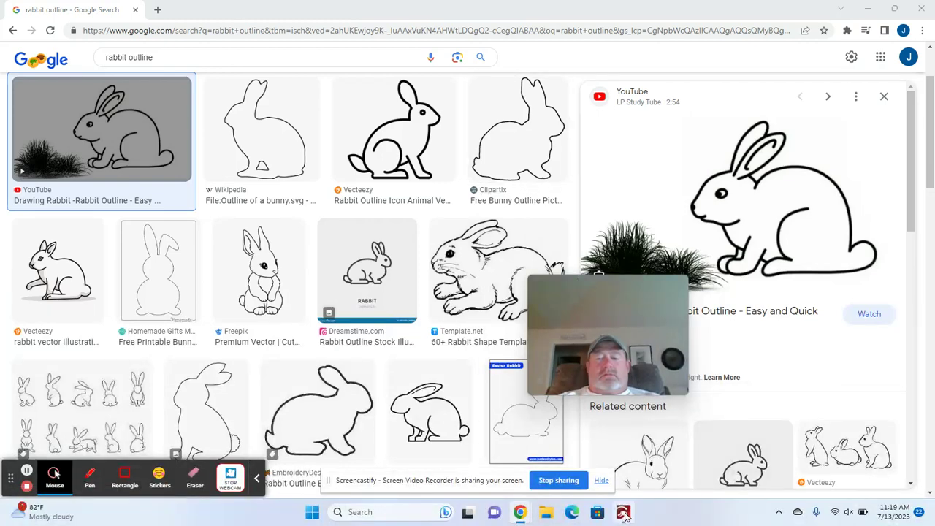
Step: Switch from Chrome's rabbit outline results to the LightBurn project holding the seahorse wood-grain image
{"action": "left_click", "coordinate": [623, 513]}
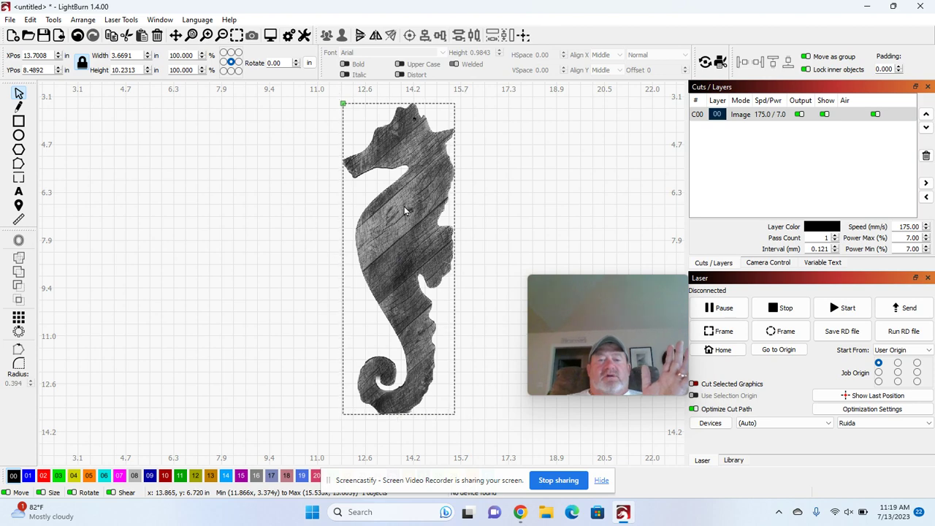
Step: Shift the seahorse wood-grain image left, inspect it up close, then delete it
{"action": "left_click_drag", "start_coordinate": [404, 206], "coordinate": [302, 214]}
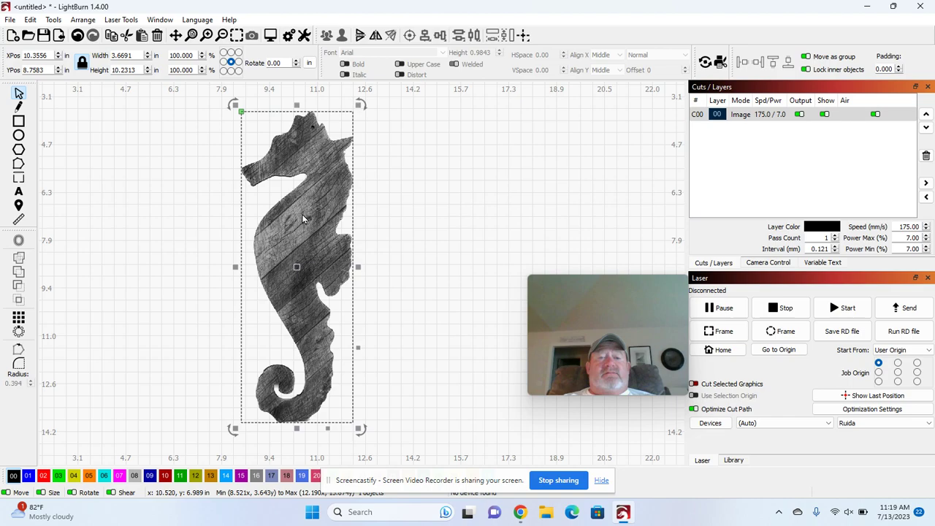
{"action": "scroll", "coordinate": [302, 214], "scroll_direction": "up", "scroll_amount": 2}
{"action": "scroll", "coordinate": [301, 214], "scroll_direction": "up", "scroll_amount": 2}
{"action": "scroll", "coordinate": [301, 214], "scroll_direction": "down", "scroll_amount": 4}
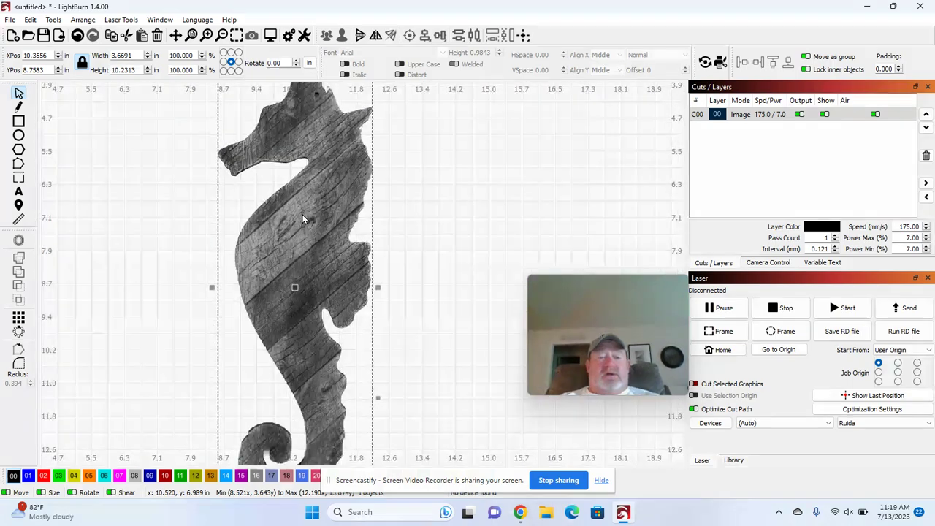
{"action": "scroll", "coordinate": [301, 214], "scroll_direction": "up", "scroll_amount": 4}
{"action": "scroll", "coordinate": [303, 218], "scroll_direction": "down", "scroll_amount": 4}
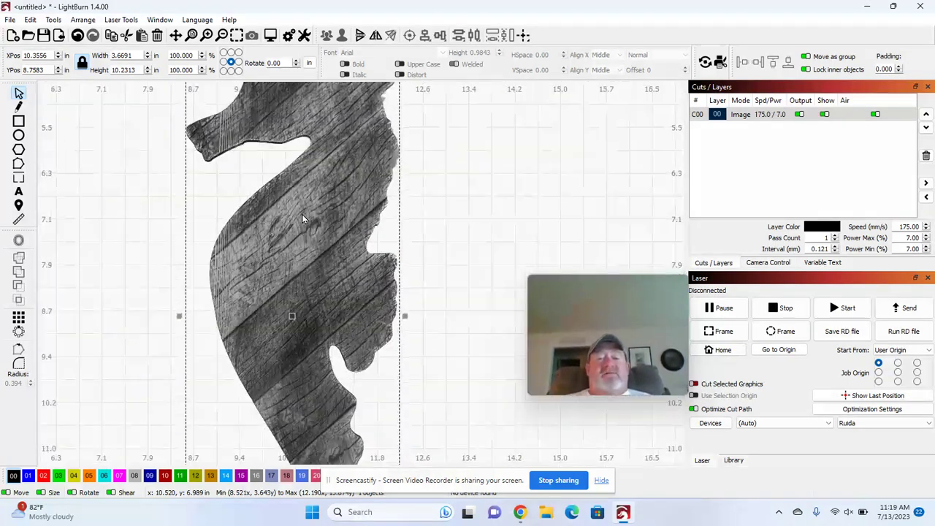
{"action": "scroll", "coordinate": [303, 217], "scroll_direction": "up", "scroll_amount": 6}
{"action": "scroll", "coordinate": [304, 218], "scroll_direction": "down", "scroll_amount": 3}
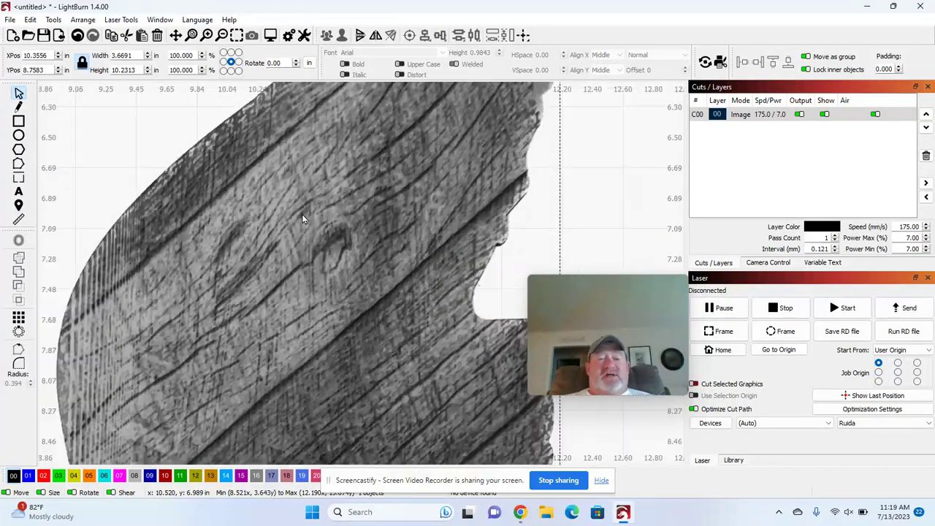
{"action": "scroll", "coordinate": [303, 218], "scroll_direction": "up", "scroll_amount": 2}
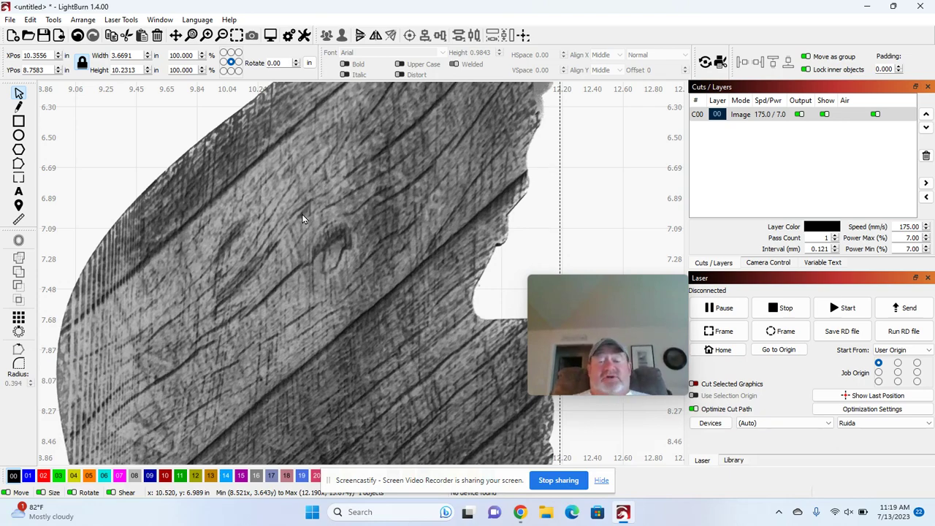
{"action": "scroll", "coordinate": [303, 215], "scroll_direction": "down", "scroll_amount": 3}
{"action": "key", "text": "Delete"}
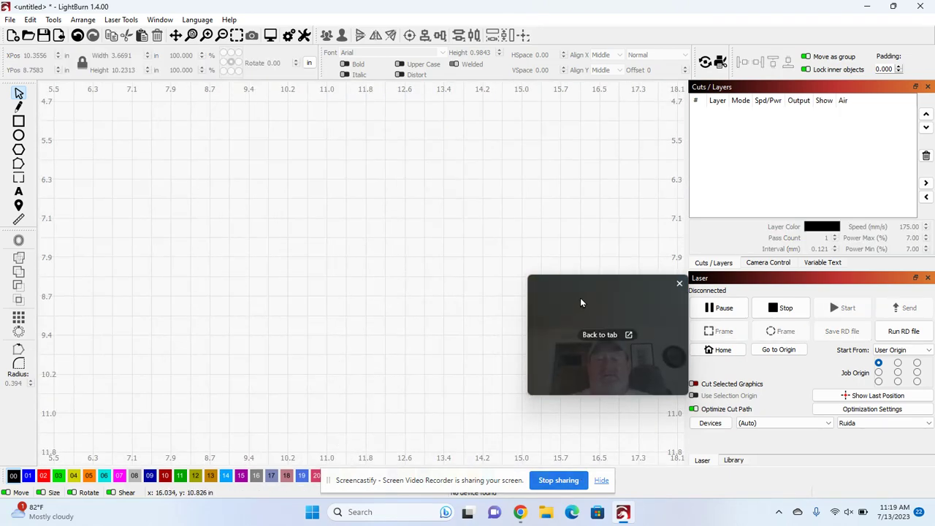
{"action": "left_click_drag", "start_coordinate": [583, 291], "coordinate": [856, 406]}
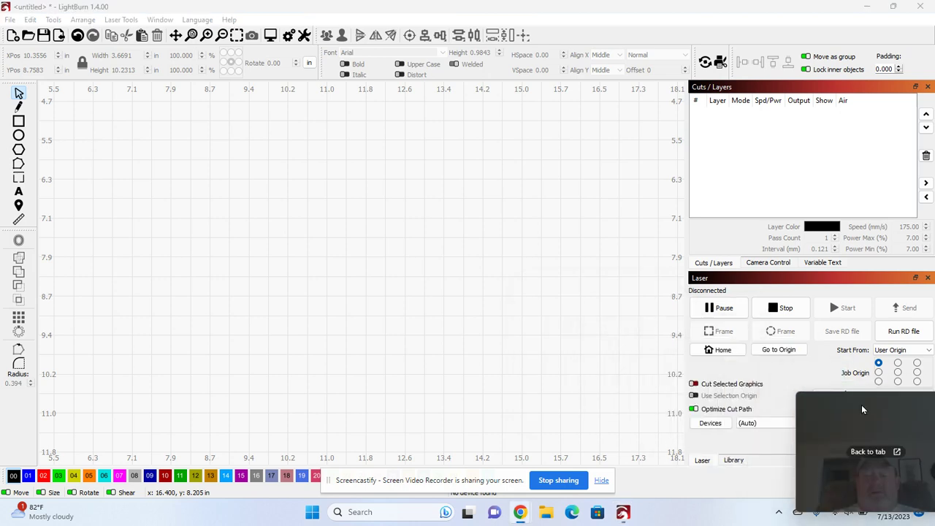
Step: Back in Chrome, copy the 'Drawing Rabbit - Rabbit Outline' preview image
{"action": "mouse_move", "coordinate": [521, 511]}
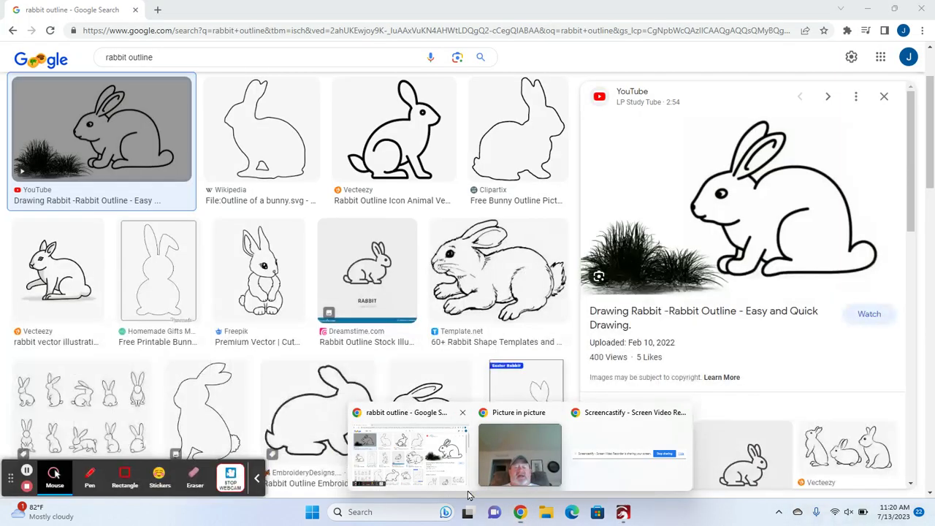
{"action": "left_click", "coordinate": [469, 491]}
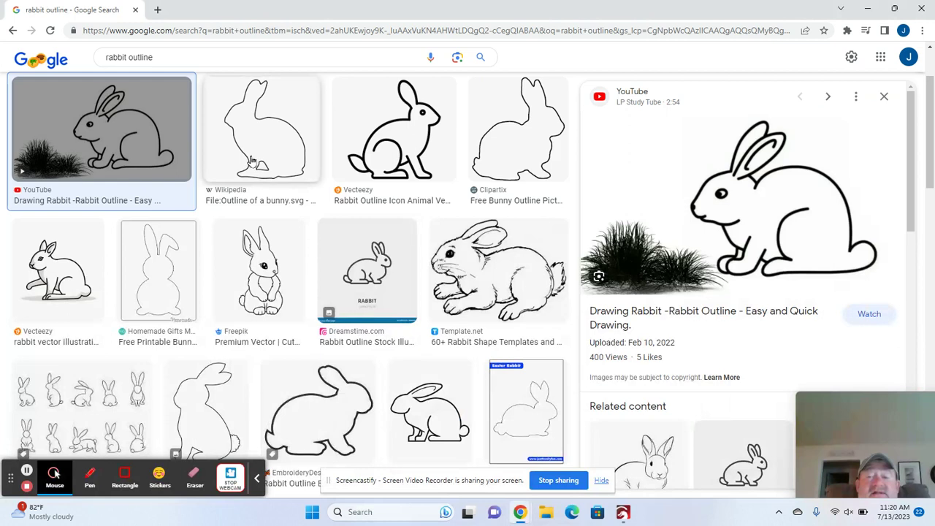
{"action": "right_click", "coordinate": [708, 207]}
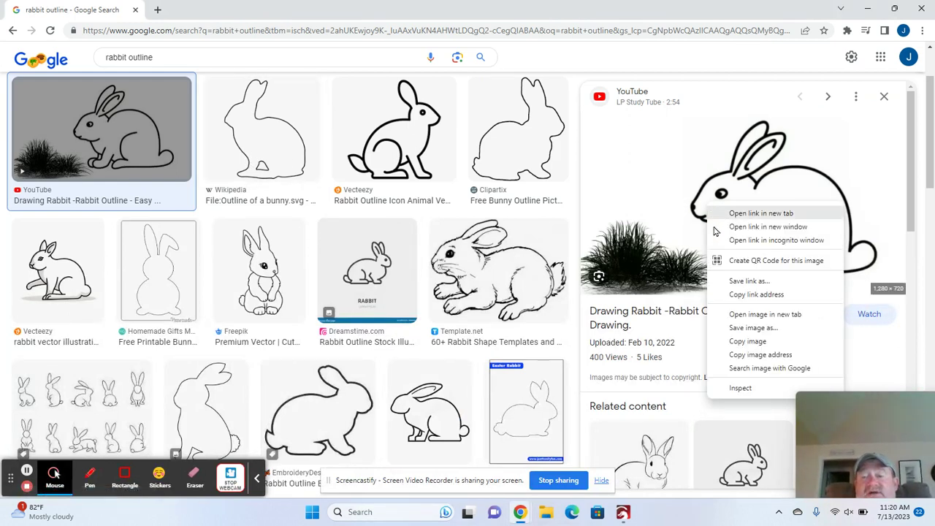
{"action": "left_click", "coordinate": [776, 346]}
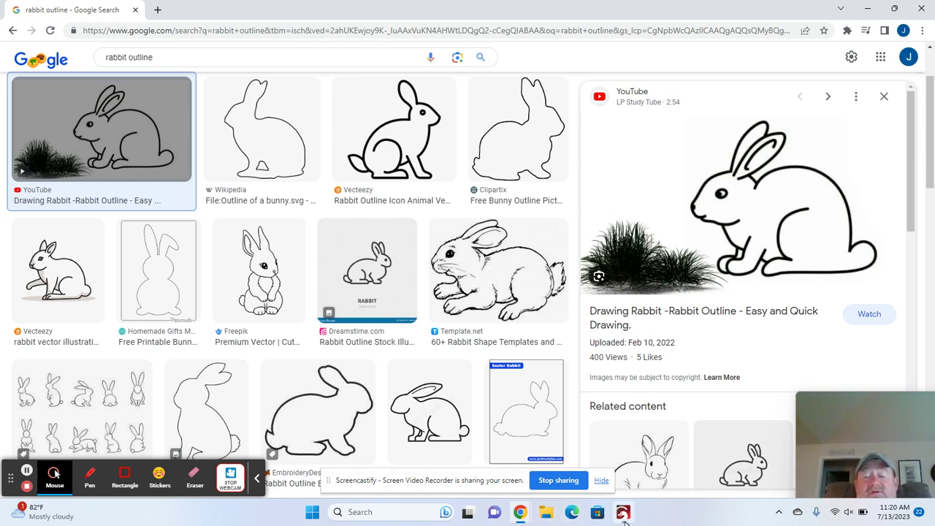
Step: Paste the copied rabbit-and-grass image onto the LightBurn canvas and shift it right
{"action": "left_click", "coordinate": [623, 512]}
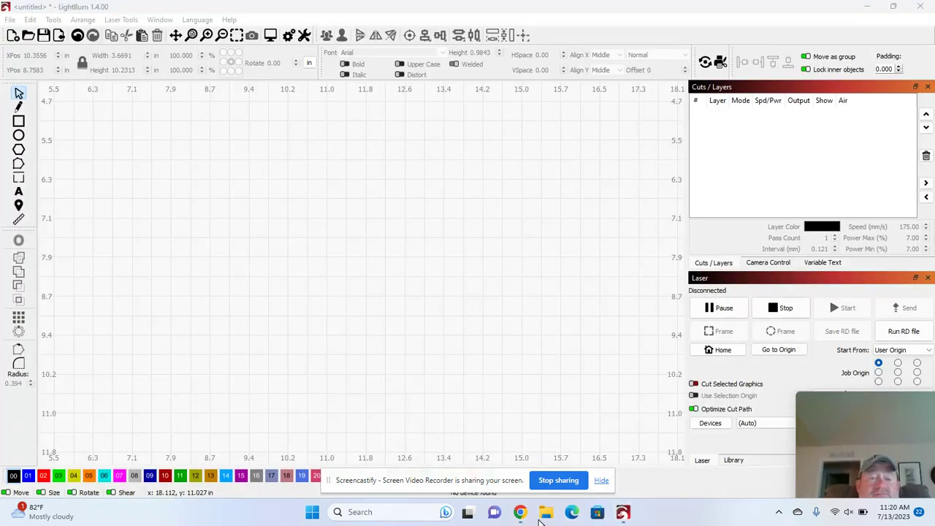
{"action": "right_click", "coordinate": [321, 255]}
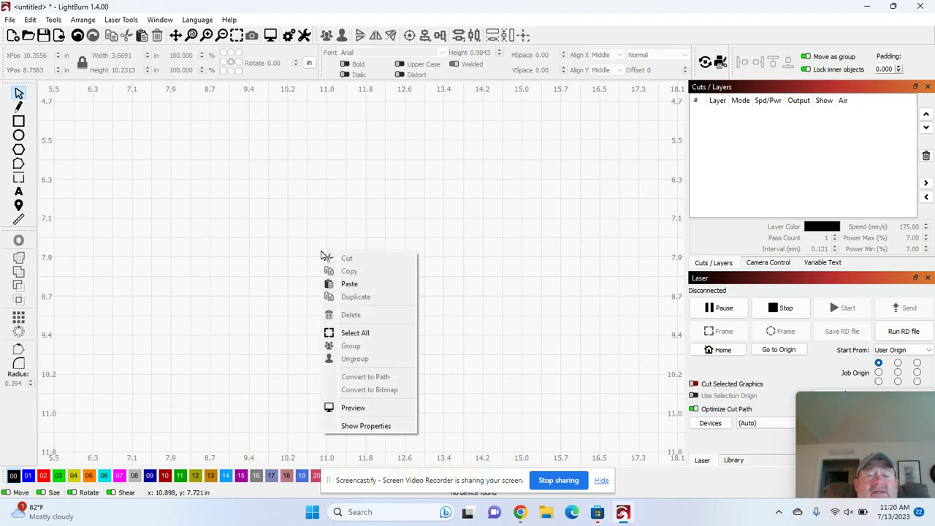
{"action": "left_click", "coordinate": [355, 285]}
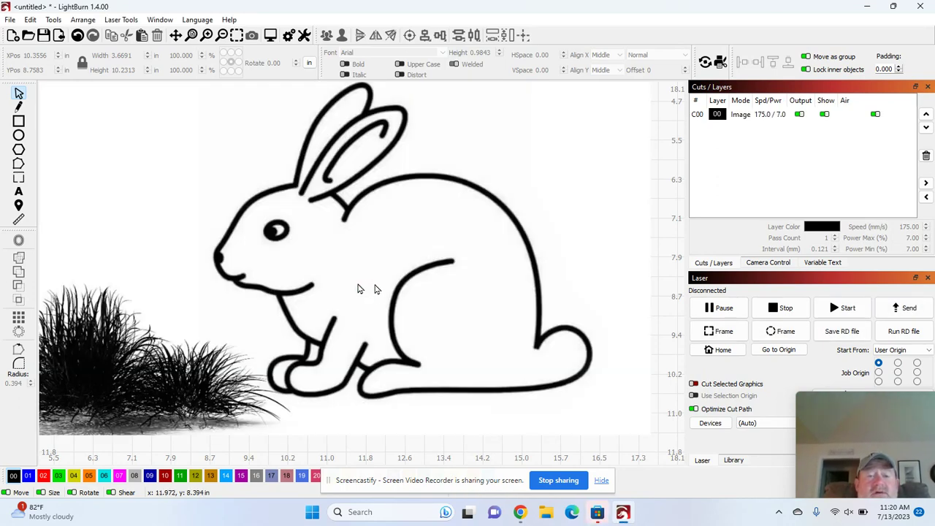
{"action": "left_click_drag", "start_coordinate": [358, 289], "coordinate": [427, 285]}
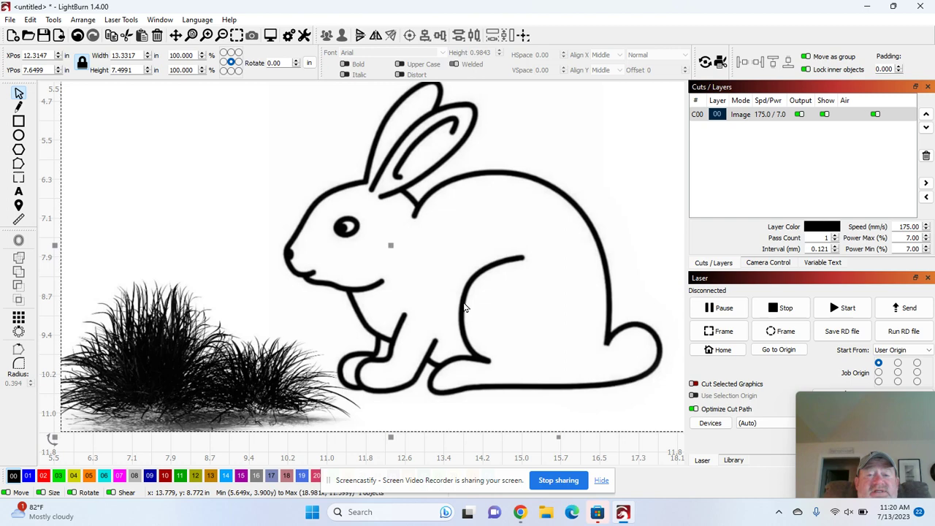
Step: Trace the rabbit image into vector outlines on a new Fill layer at 250.0/24.0
{"action": "right_click", "coordinate": [464, 305]}
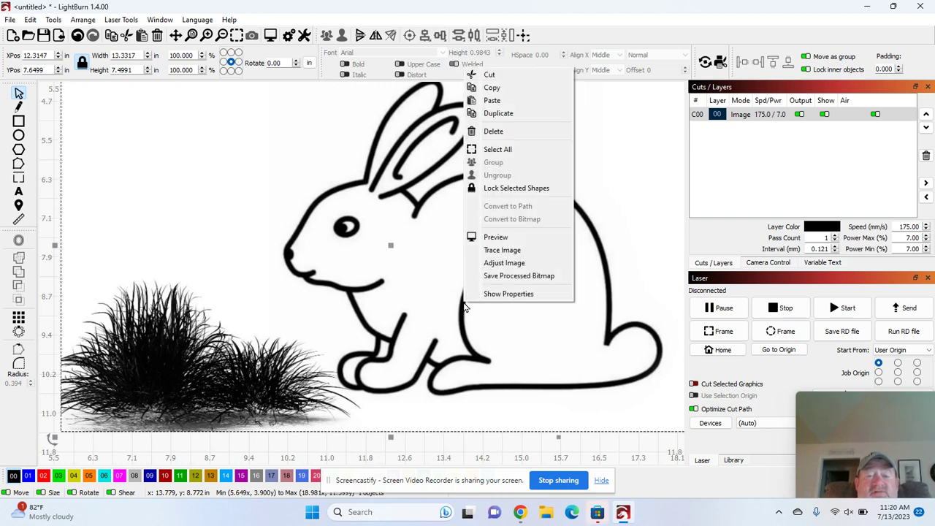
{"action": "left_click", "coordinate": [510, 250]}
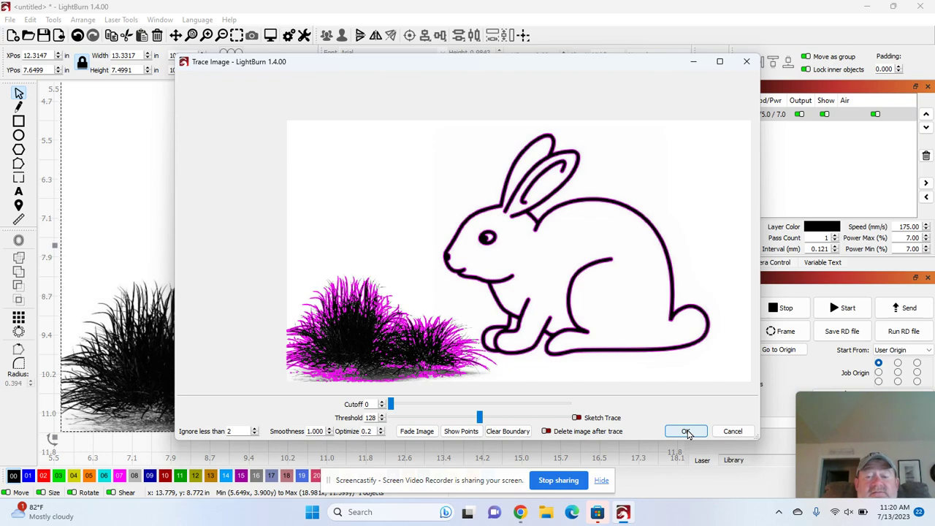
{"action": "left_click", "coordinate": [687, 431]}
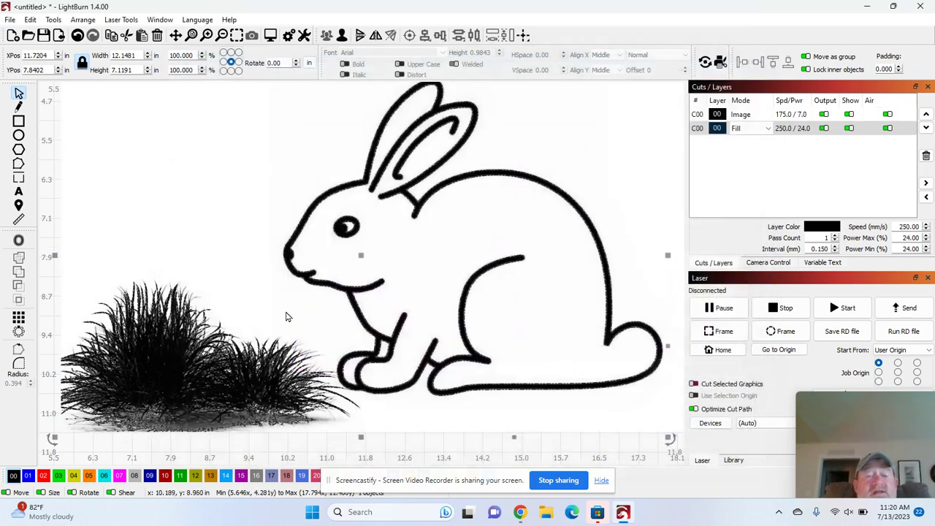
Step: Delete the bitmap from under the trace and select the 12.1481 × 7.1191 in traced outline
{"action": "left_click_drag", "start_coordinate": [286, 317], "coordinate": [338, 413]}
{"action": "key", "text": "Delete"}
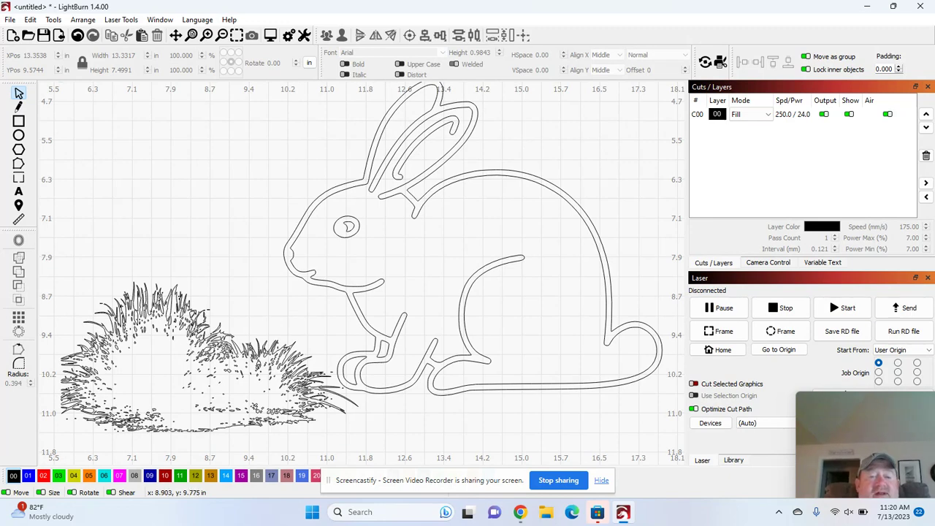
{"action": "scroll", "coordinate": [290, 362], "scroll_direction": "down", "scroll_amount": 2}
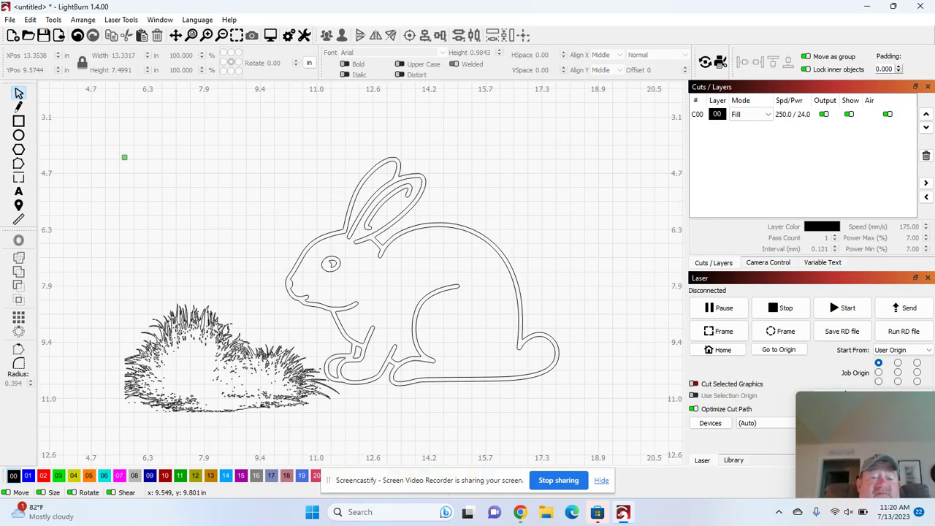
{"action": "key", "text": "ctrl+a"}
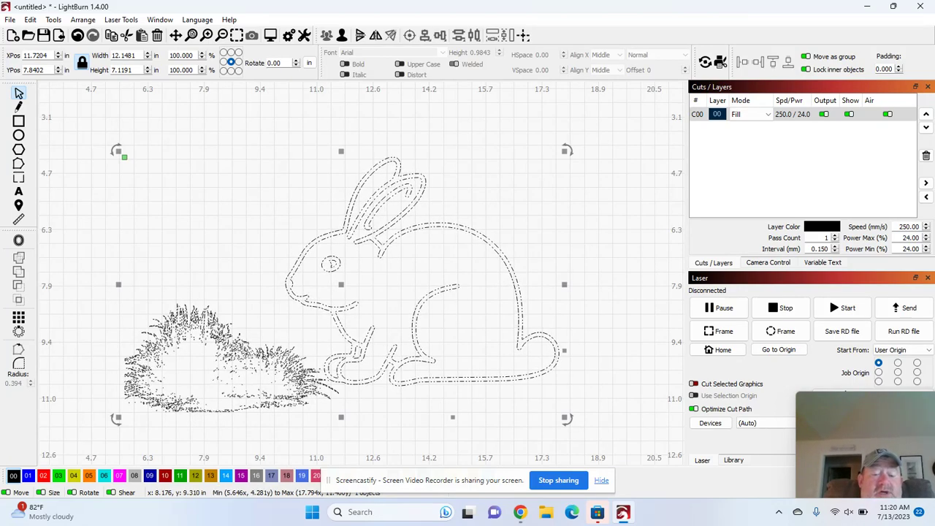
Step: Move the outer rabbit outline aside and delete the grass trace and inner rabbit parts
{"action": "left_click", "coordinate": [166, 182]}
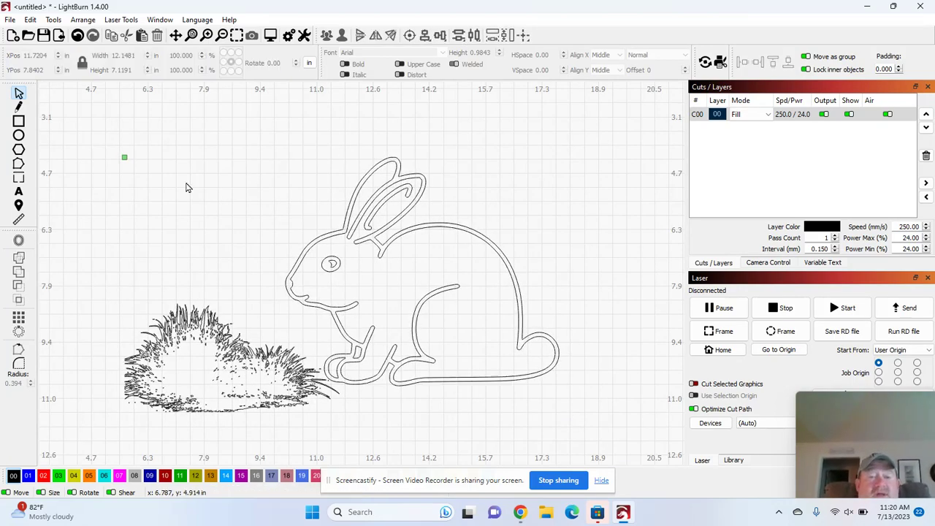
{"action": "left_click_drag", "start_coordinate": [323, 234], "coordinate": [437, 163]}
{"action": "left_click_drag", "start_coordinate": [415, 428], "coordinate": [206, 325]}
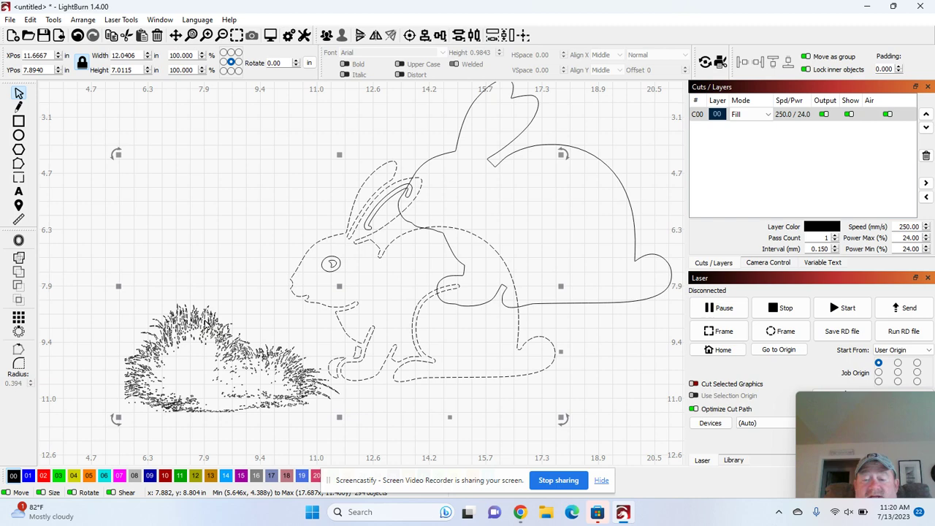
{"action": "key", "text": "Delete"}
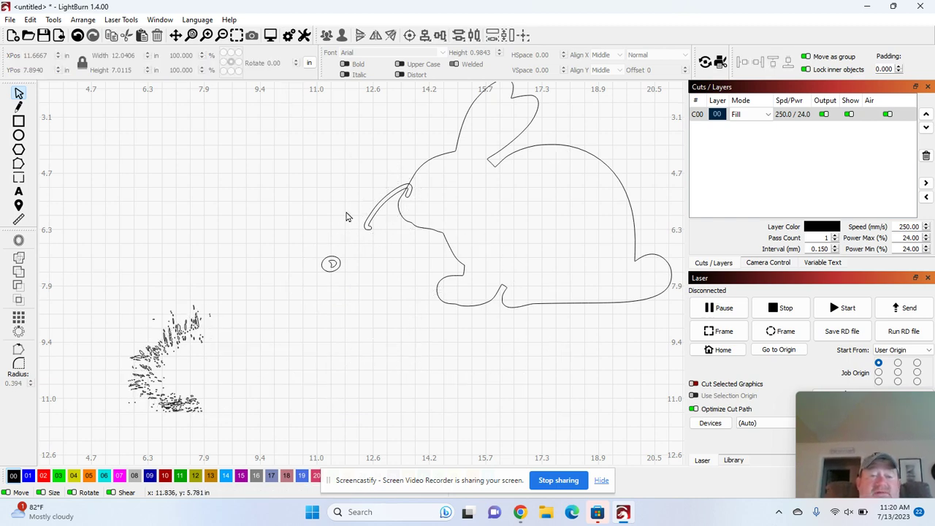
Step: Delete the stray stroke, fragments and small circle, then move the 7.6464 × 6.3885 in rabbit left and down
{"action": "left_click", "coordinate": [371, 211]}
{"action": "key", "text": "Delete"}
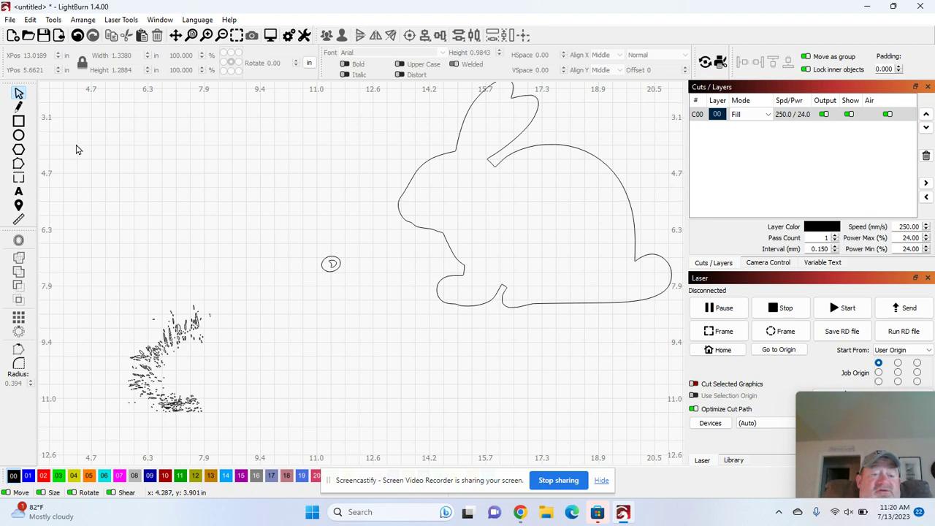
{"action": "left_click_drag", "start_coordinate": [76, 149], "coordinate": [365, 440]}
{"action": "key", "text": "Delete"}
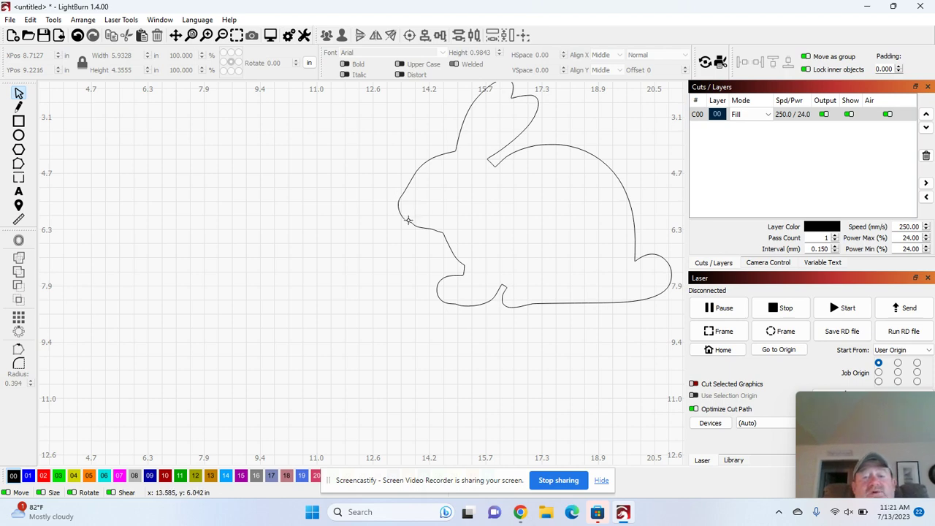
{"action": "left_click_drag", "start_coordinate": [406, 219], "coordinate": [178, 269]}
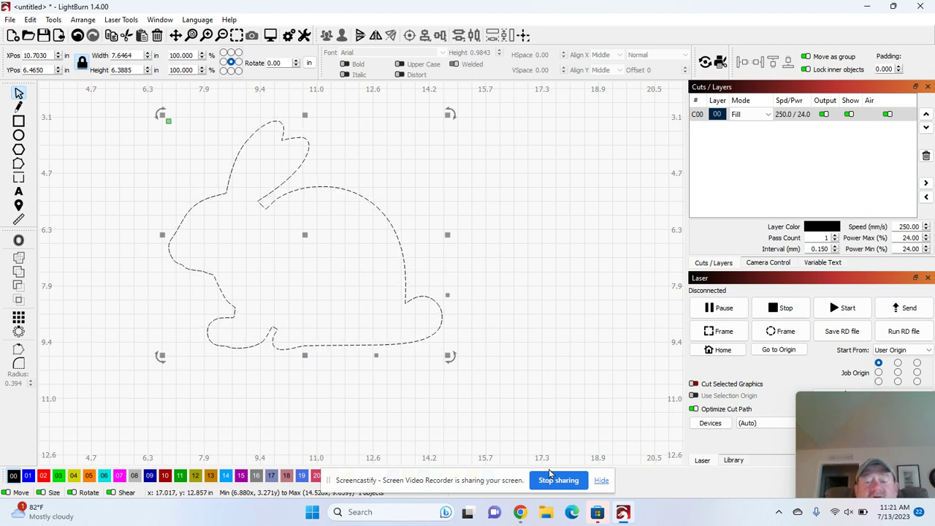
{"action": "left_click", "coordinate": [517, 515]}
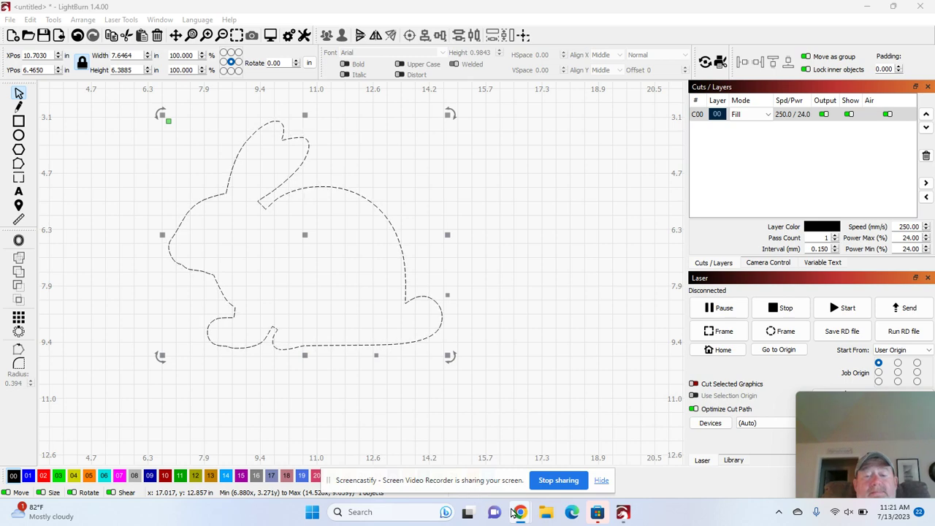
Step: Replace Chrome's rabbit outline search with a Google Images search for 'wood grain'
{"action": "mouse_move", "coordinate": [513, 514]}
{"action": "left_click", "coordinate": [409, 453]}
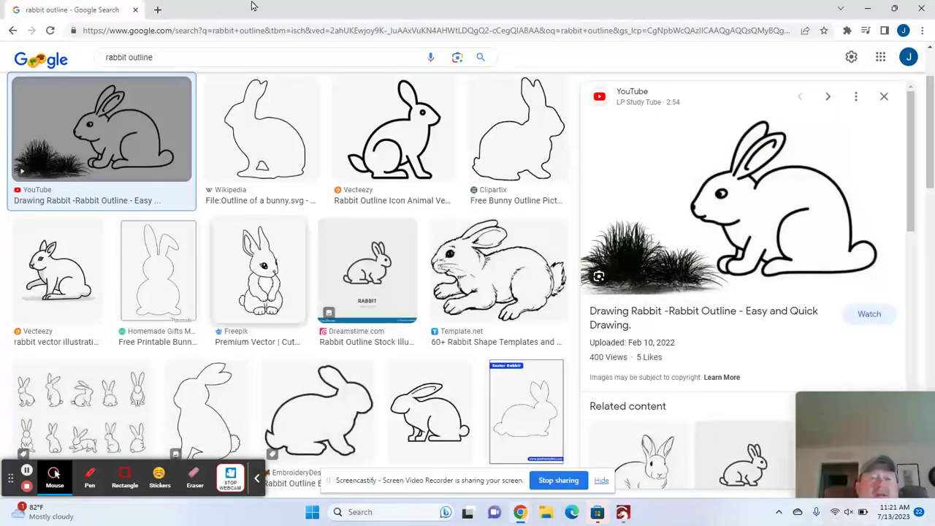
{"action": "double_click", "coordinate": [203, 64]}
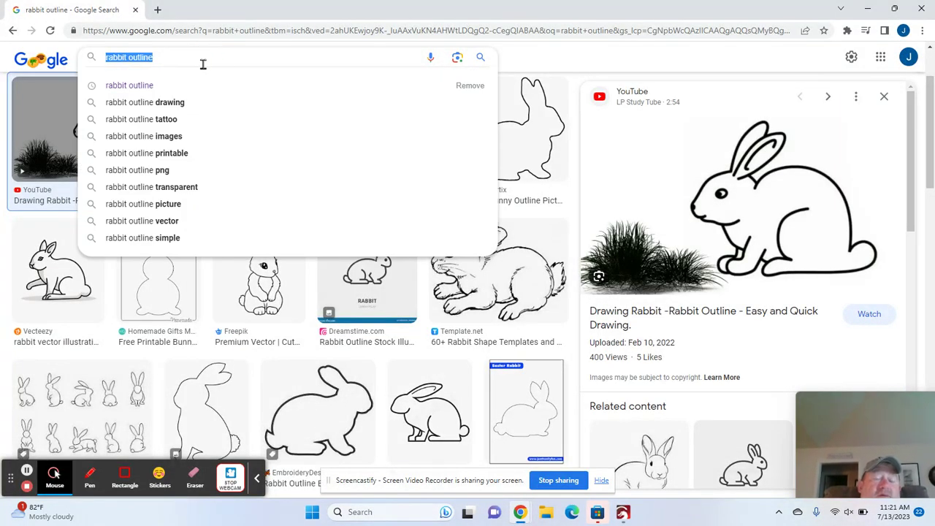
{"action": "type", "text": "wood "}
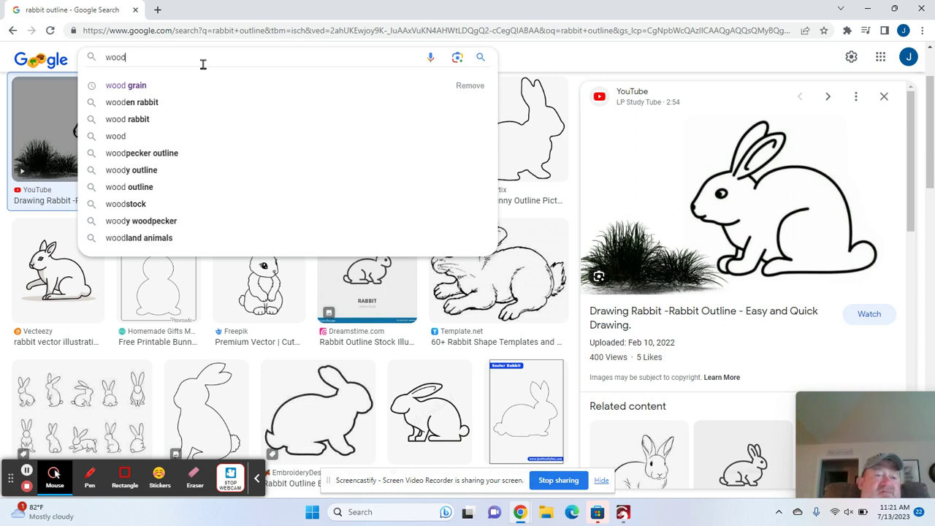
{"action": "type", "text": "g"}
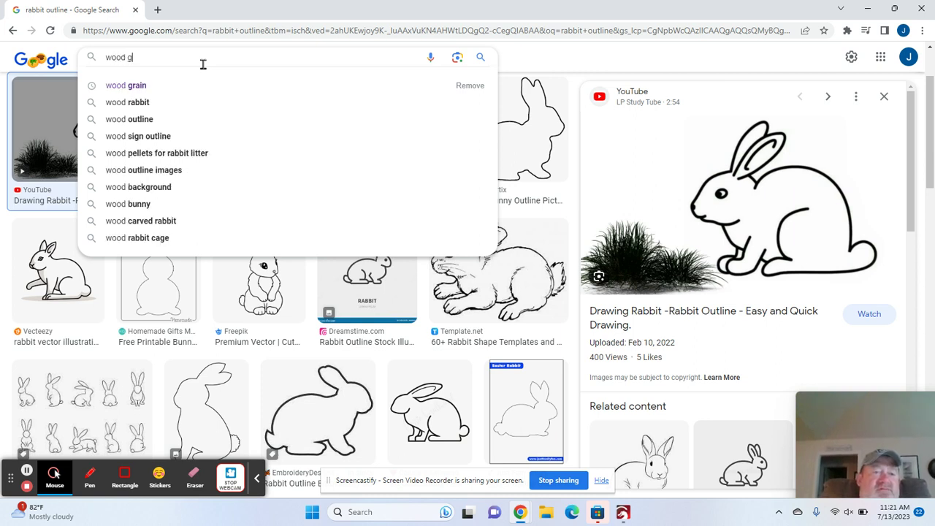
{"action": "type", "text": "rain"}
{"action": "key", "text": "Return"}
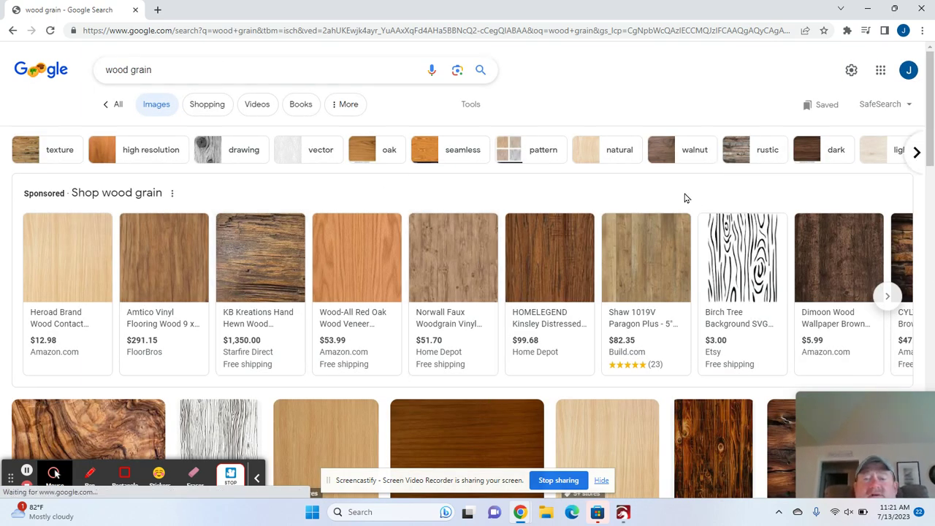
Step: Filter the wood grain image results to Large size
{"action": "left_click", "coordinate": [478, 109]}
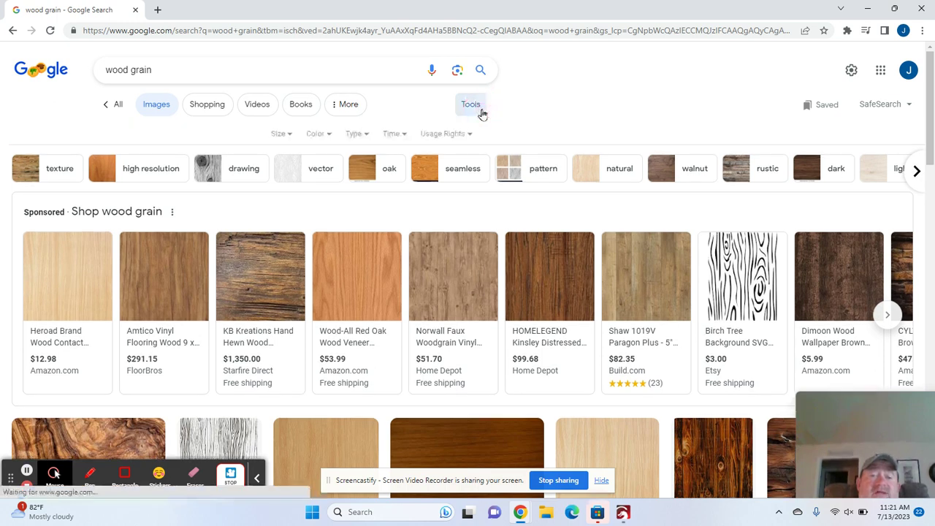
{"action": "left_click", "coordinate": [285, 135]}
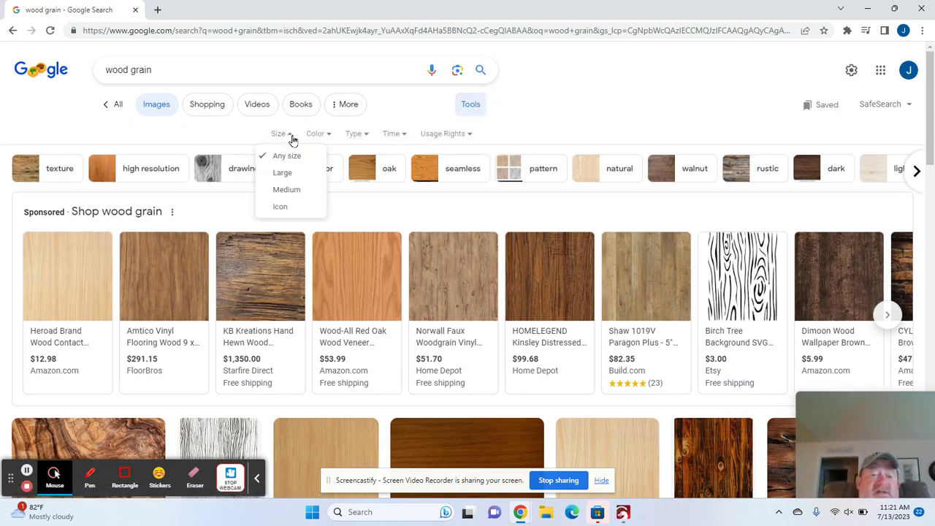
{"action": "left_click", "coordinate": [290, 180]}
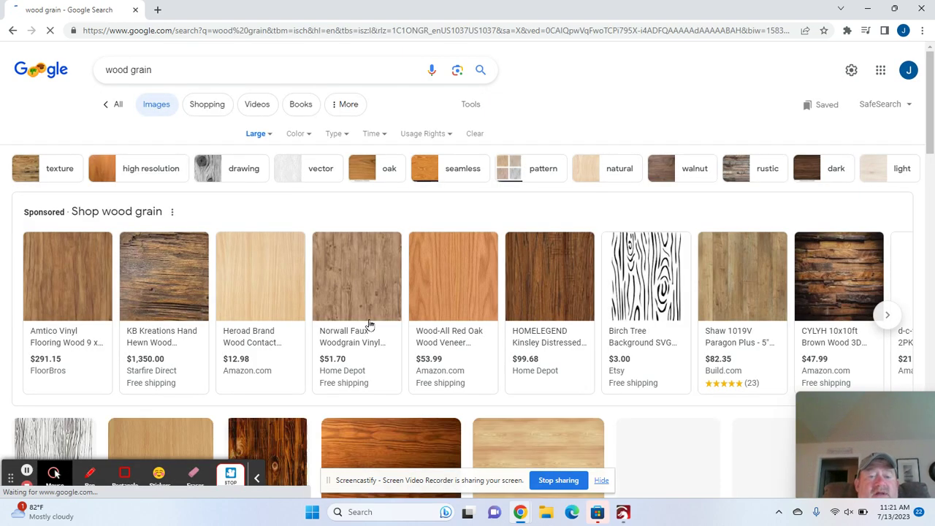
Step: Copy the 'Close Up of Redwood Burl Wood Grain Texture' image from its preview
{"action": "scroll", "coordinate": [369, 324], "scroll_direction": "down", "scroll_amount": 6}
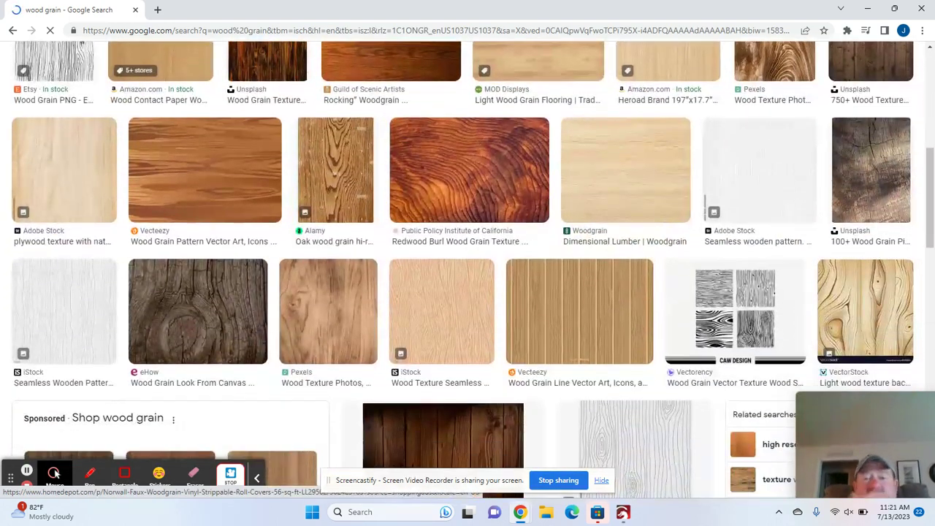
{"action": "left_click", "coordinate": [474, 178]}
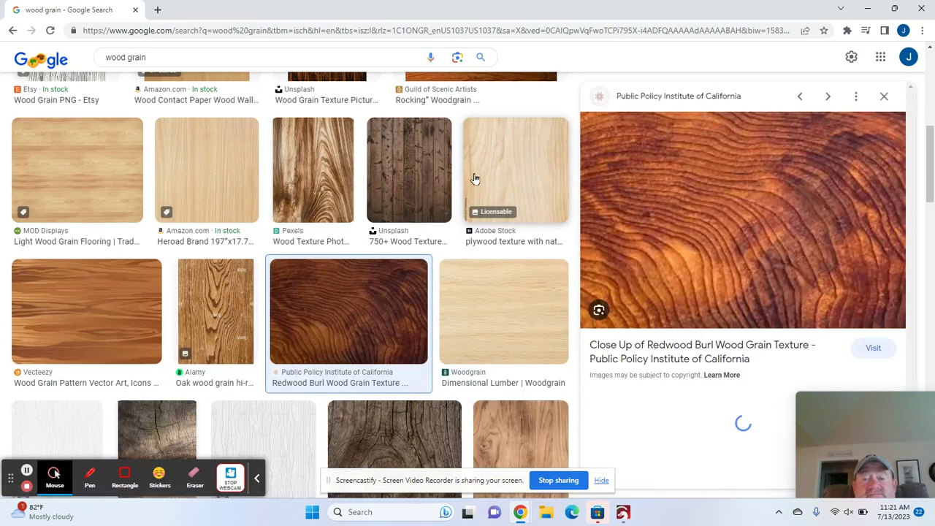
{"action": "right_click", "coordinate": [716, 198]}
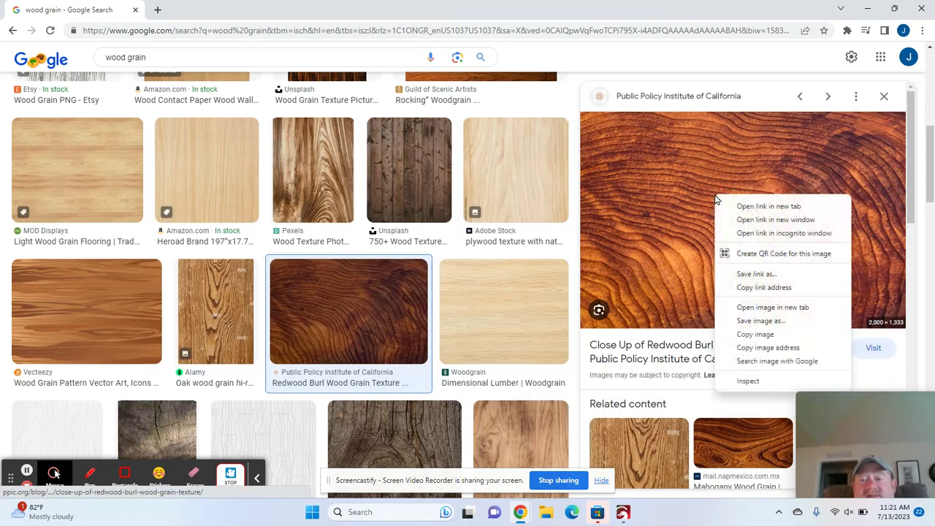
{"action": "left_click", "coordinate": [755, 334]}
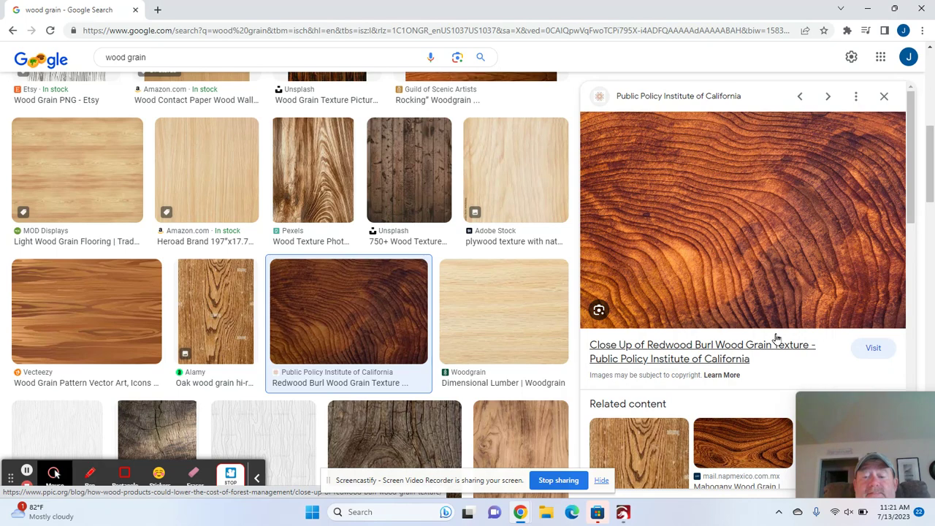
Step: Paste the redwood burl image into LightBurn as a new Image layer at 175.0/7.0
{"action": "left_click", "coordinate": [623, 513]}
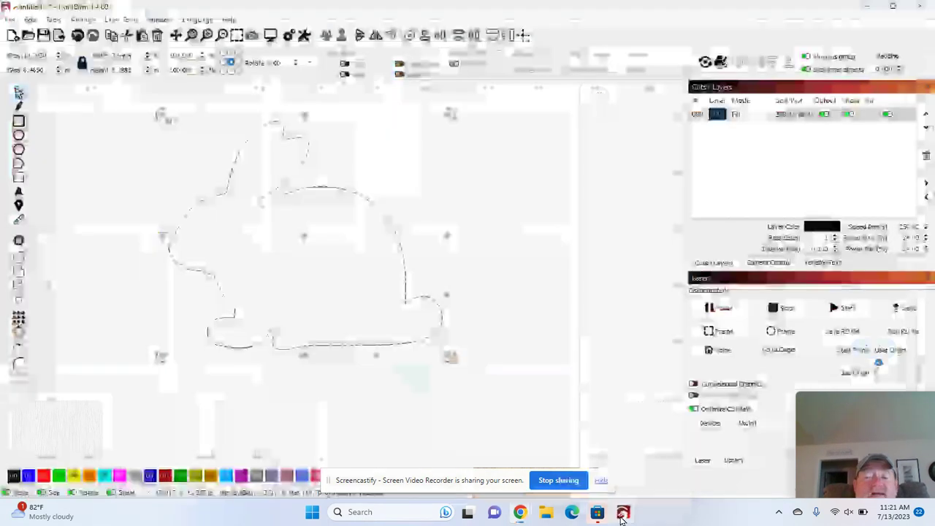
{"action": "left_click", "coordinate": [153, 290]}
{"action": "right_click", "coordinate": [153, 290]}
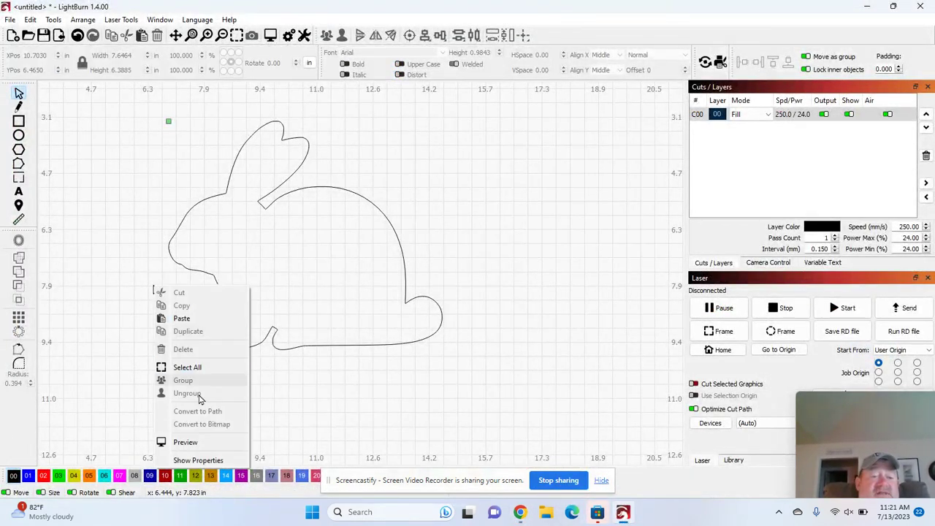
{"action": "left_click", "coordinate": [195, 317]}
Step: Resize the wood-grain image to 11.9491 × 7.9640 in and place it beside the rabbit
{"action": "scroll", "coordinate": [304, 247], "scroll_direction": "down", "scroll_amount": 5}
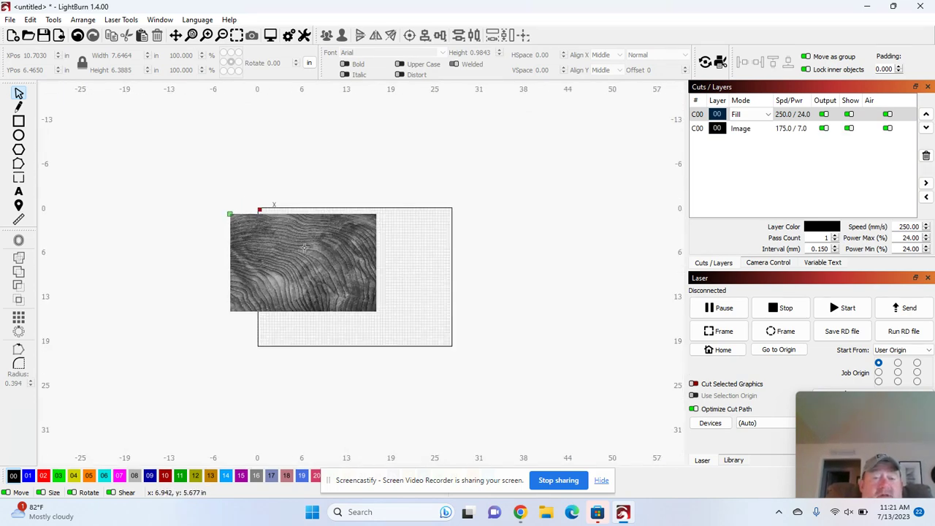
{"action": "left_click_drag", "start_coordinate": [304, 247], "coordinate": [366, 277]}
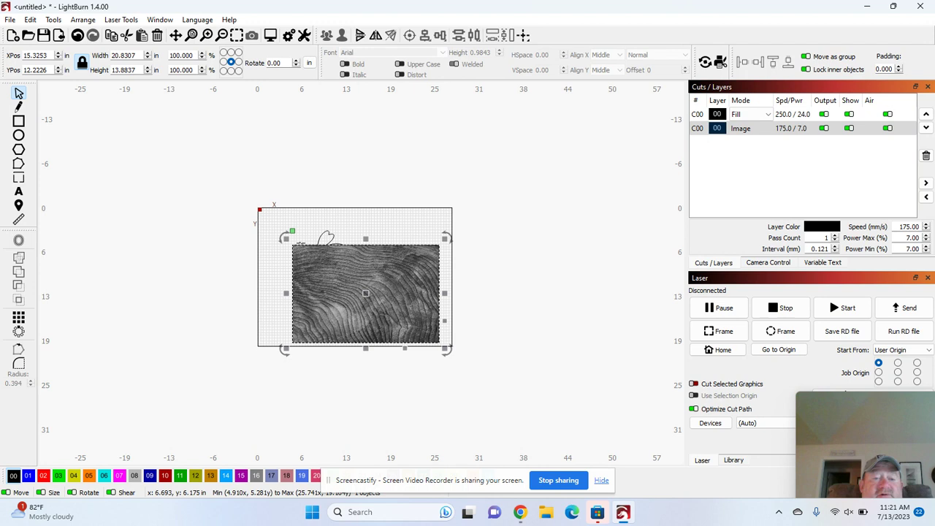
{"action": "left_click_drag", "start_coordinate": [286, 237], "coordinate": [348, 289]}
{"action": "left_click_drag", "start_coordinate": [395, 313], "coordinate": [393, 262]}
Step: Adjust the wood-grain image to grayscale, 600 DPI, contrast 5, gamma 0.875 and enhance amount 200
{"action": "scroll", "coordinate": [393, 261], "scroll_direction": "up", "scroll_amount": 3}
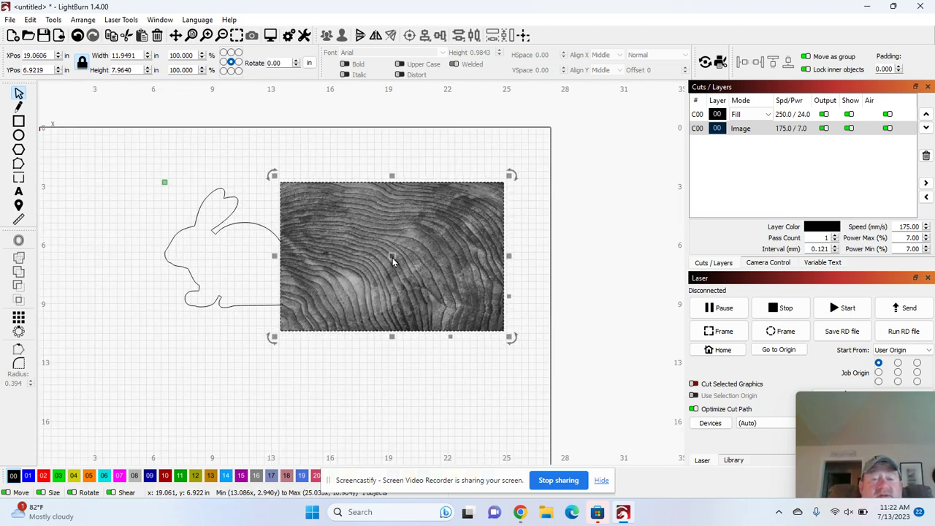
{"action": "right_click", "coordinate": [392, 258]}
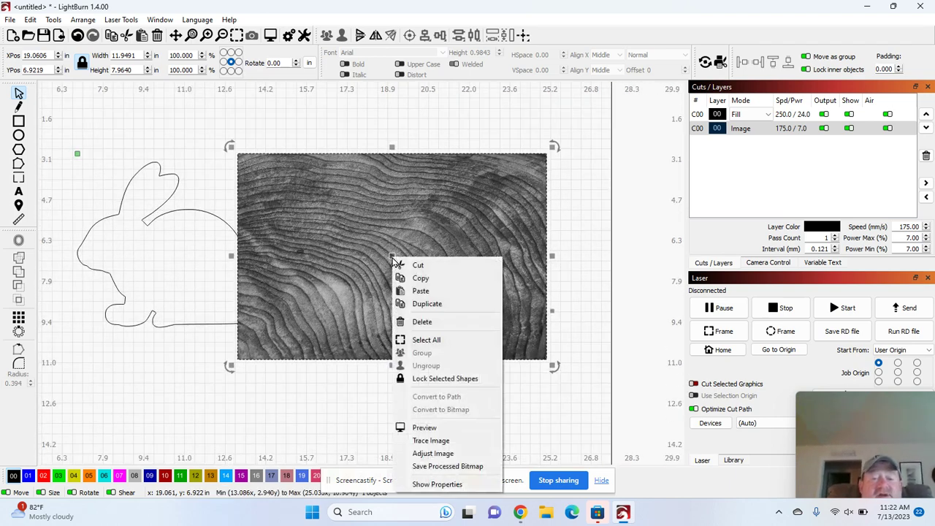
{"action": "left_click", "coordinate": [427, 453]}
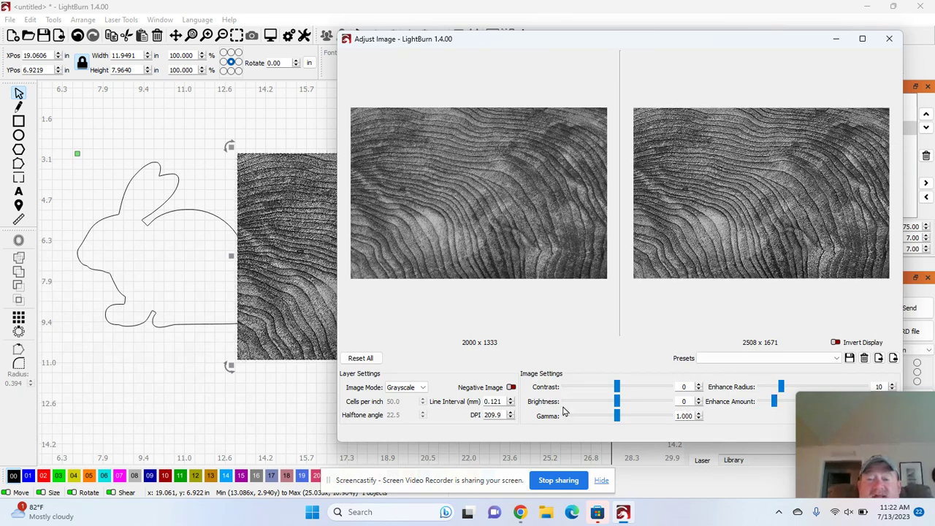
{"action": "left_click", "coordinate": [592, 422]}
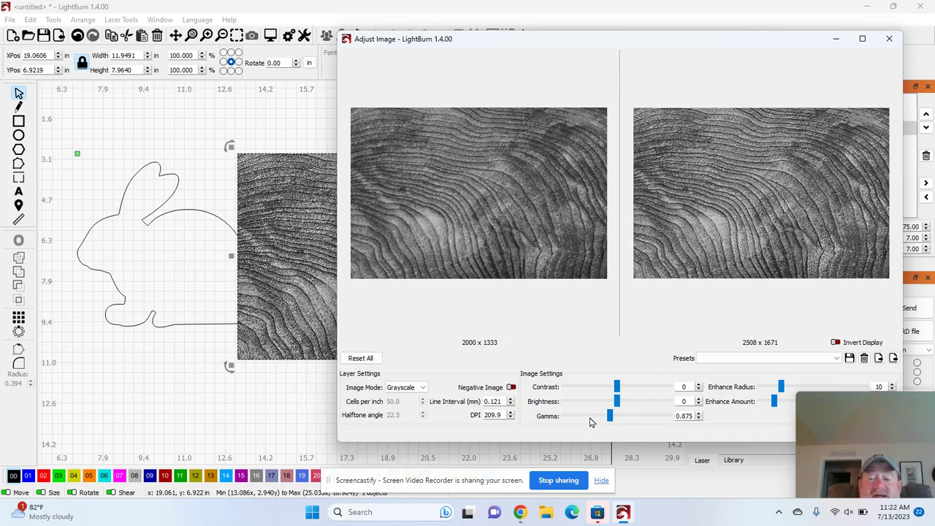
{"action": "left_click", "coordinate": [625, 389]}
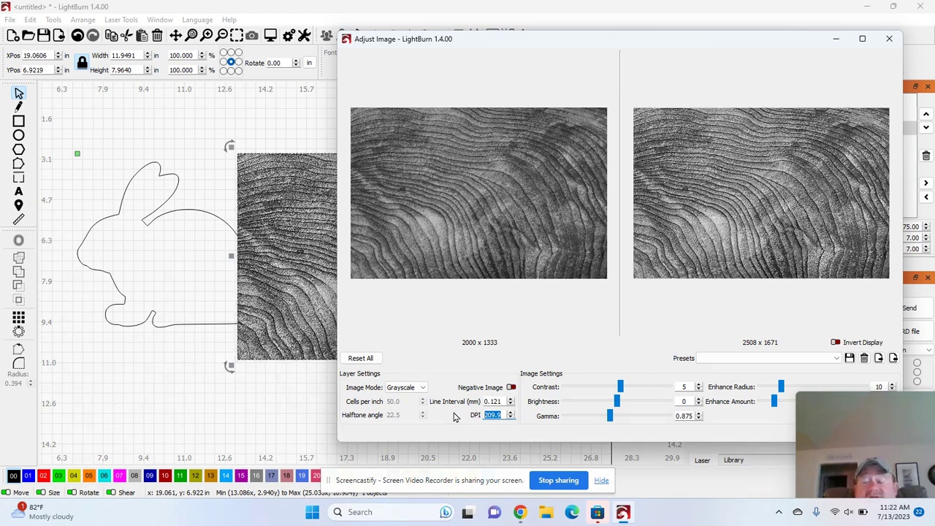
{"action": "type", "text": "60"}
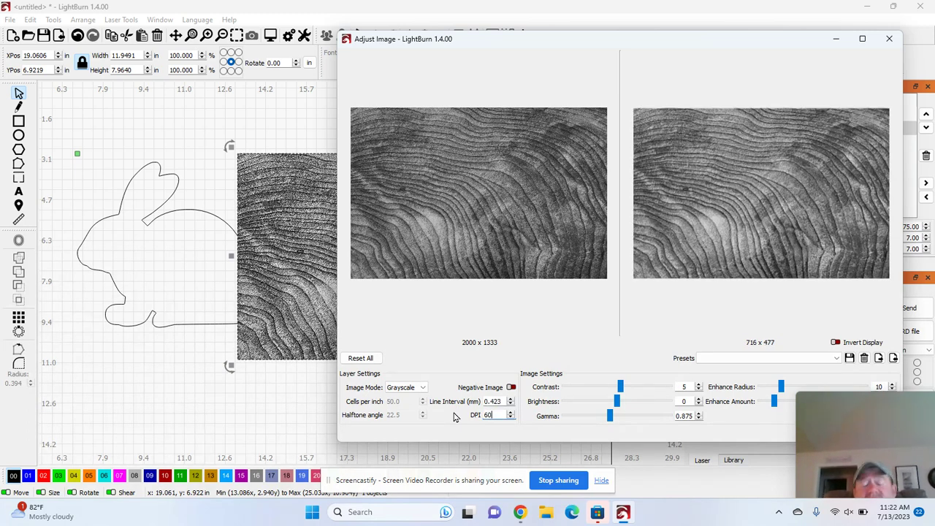
{"action": "type", "text": "0"}
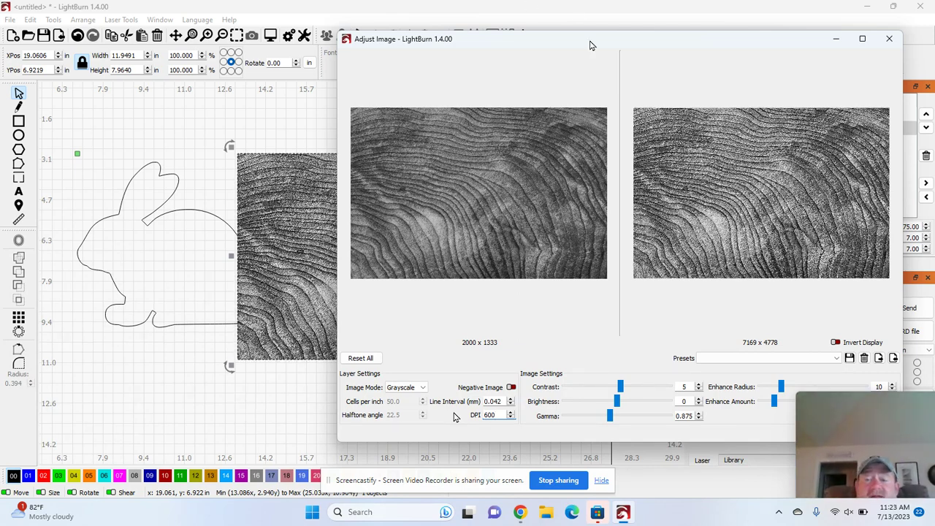
{"action": "left_click_drag", "start_coordinate": [591, 44], "coordinate": [477, 46]}
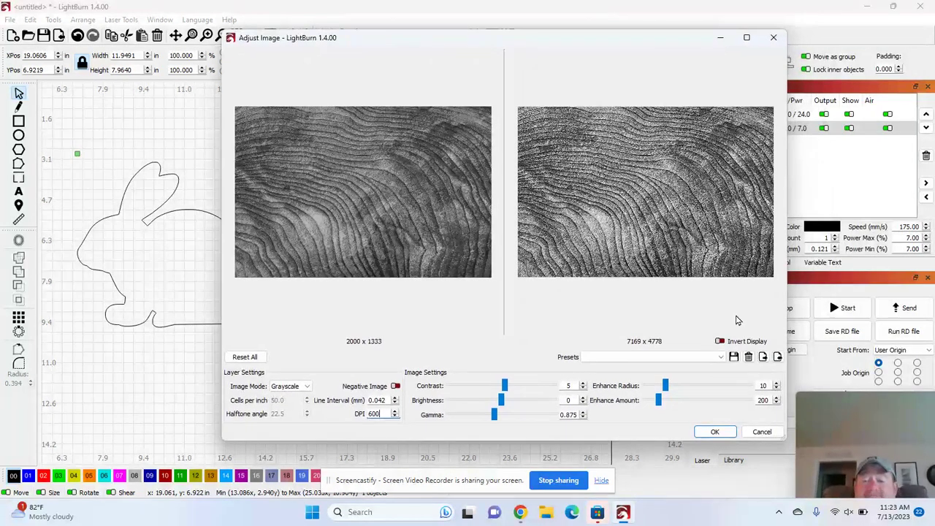
{"action": "left_click", "coordinate": [716, 432]}
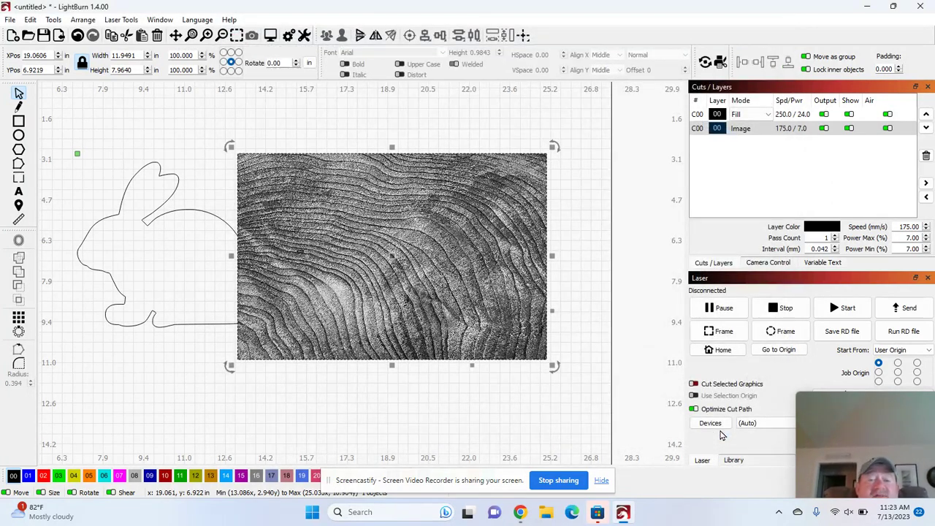
Step: Change the wood-grain image's Image Mode from Grayscale to Dither via Adjust Image
{"action": "right_click", "coordinate": [353, 218]}
{"action": "left_click", "coordinate": [408, 419]}
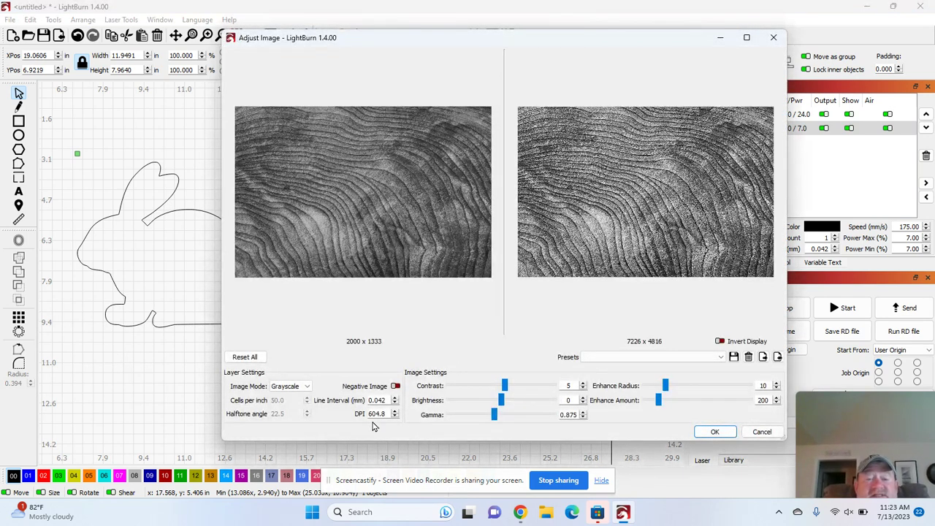
{"action": "left_click", "coordinate": [304, 389]}
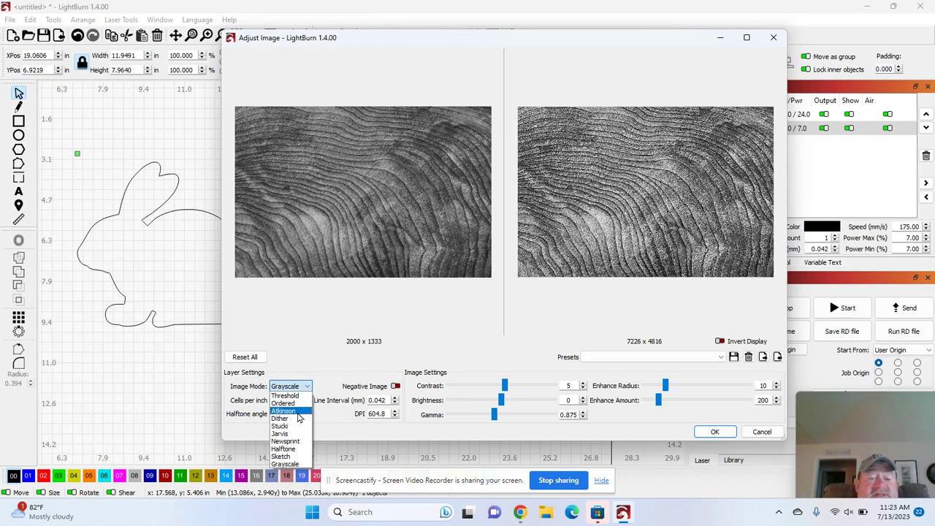
{"action": "key", "text": "Escape"}
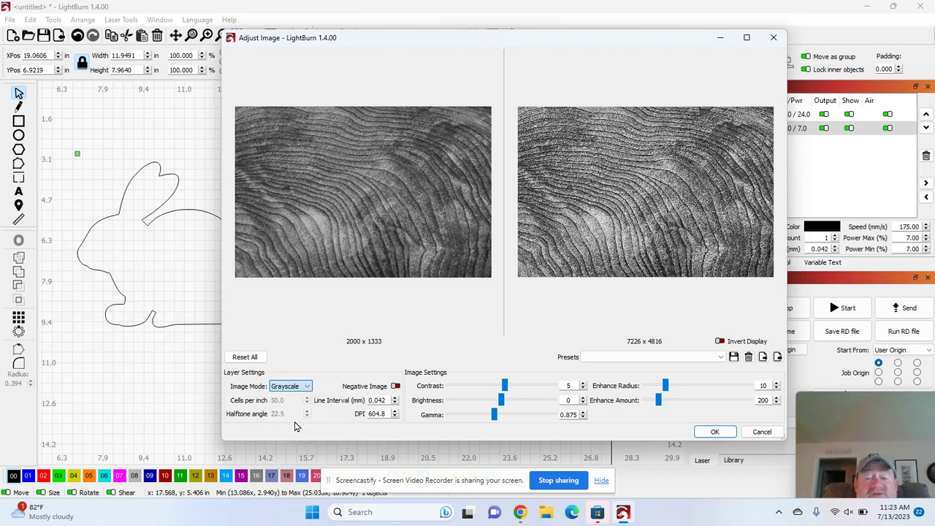
{"action": "left_click", "coordinate": [714, 431]}
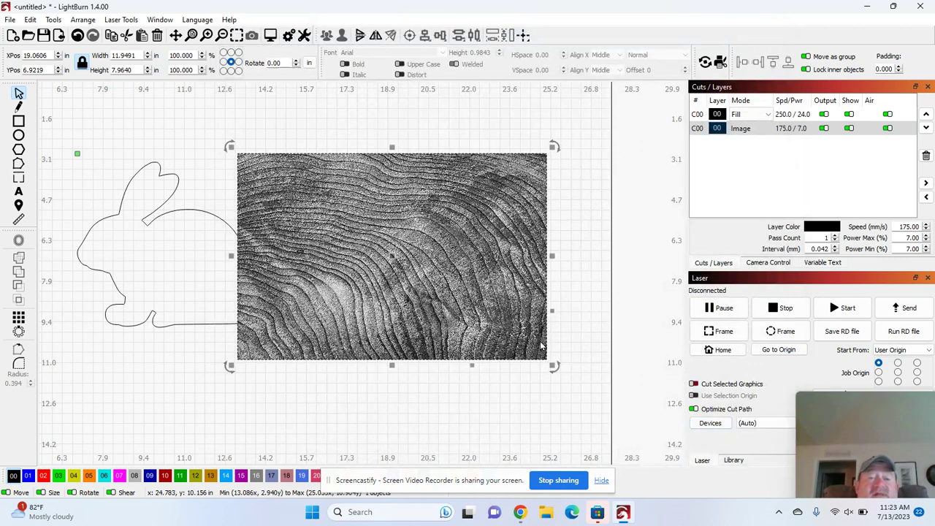
Step: Switch the rabbit's Fill layer to Line mode and mask the wood-grain image to the rabbit
{"action": "left_click", "coordinate": [175, 325], "text": "shift"}
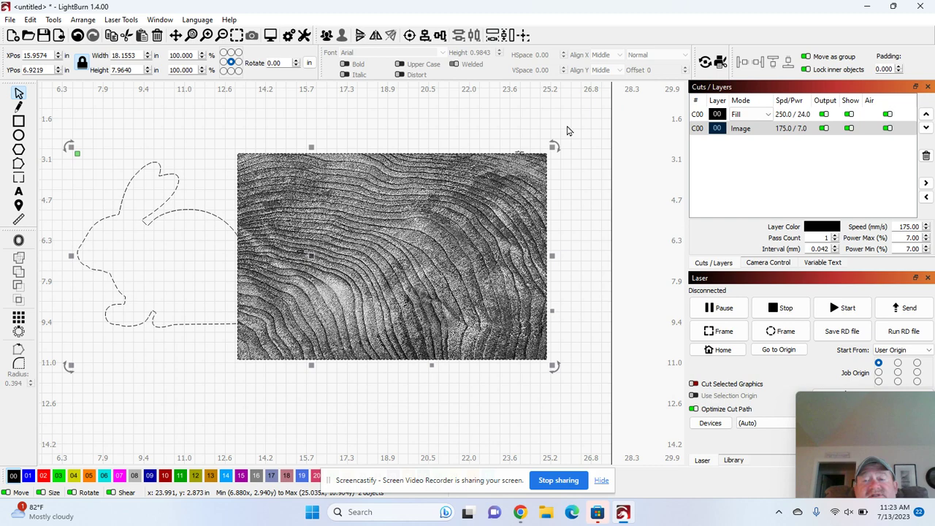
{"action": "left_click", "coordinate": [749, 116]}
{"action": "left_click", "coordinate": [748, 116]}
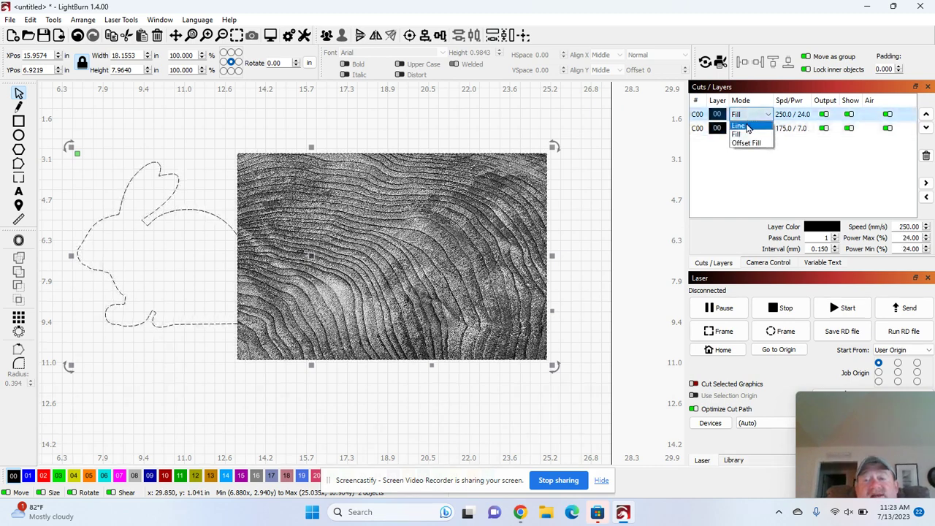
{"action": "left_click", "coordinate": [739, 125]}
{"action": "right_click", "coordinate": [324, 254]}
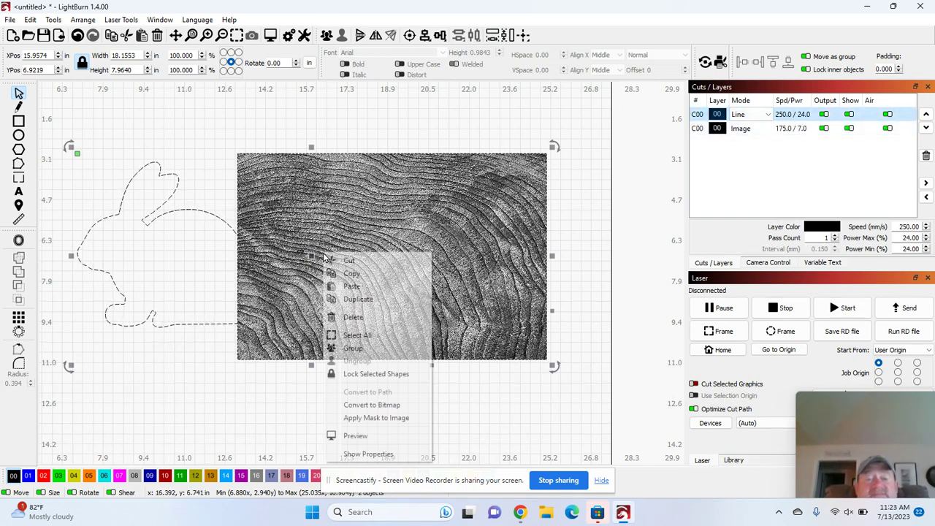
{"action": "left_click", "coordinate": [370, 419]}
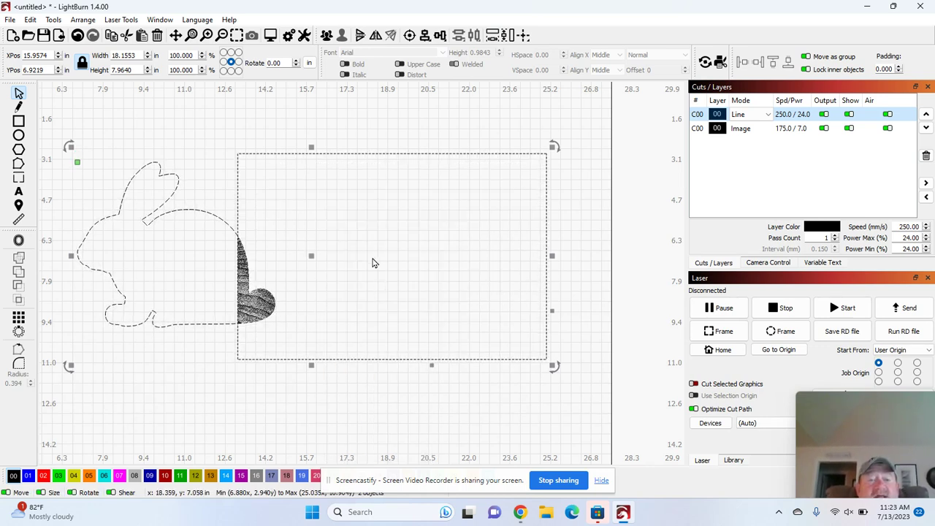
Step: Slide the masked wood-grain image left beneath the outline until its grain fills the rabbit
{"action": "left_click_drag", "start_coordinate": [380, 266], "coordinate": [235, 272]}
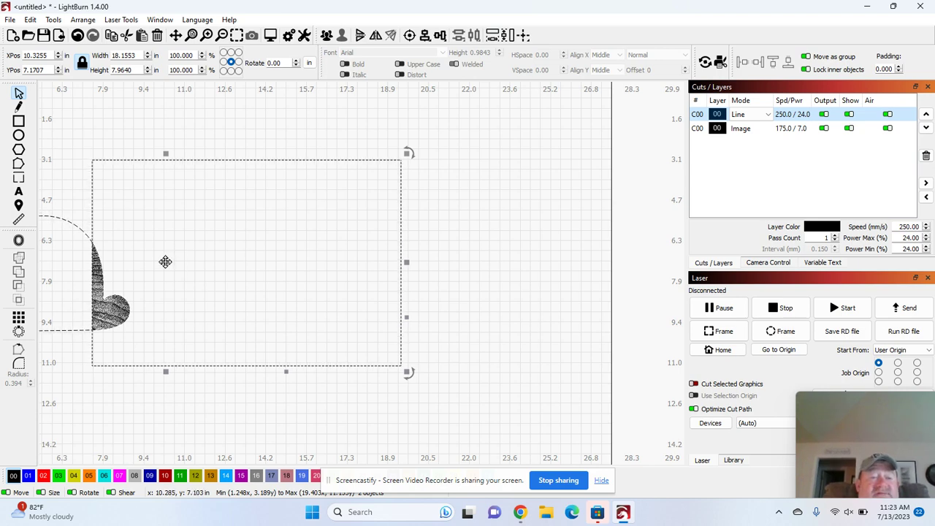
{"action": "left_click_drag", "start_coordinate": [165, 261], "coordinate": [329, 233]}
{"action": "left_click", "coordinate": [258, 349]}
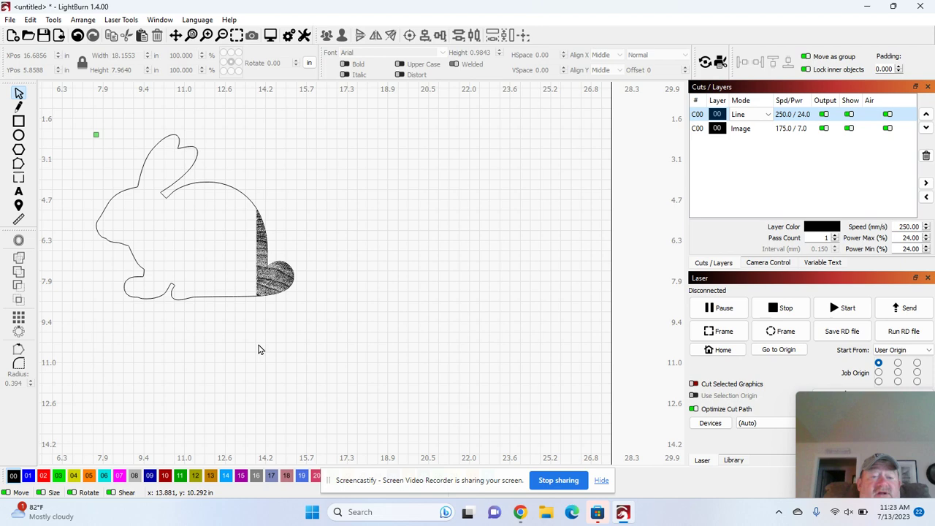
{"action": "left_click_drag", "start_coordinate": [272, 283], "coordinate": [126, 286]}
{"action": "left_click_drag", "start_coordinate": [191, 277], "coordinate": [151, 222]}
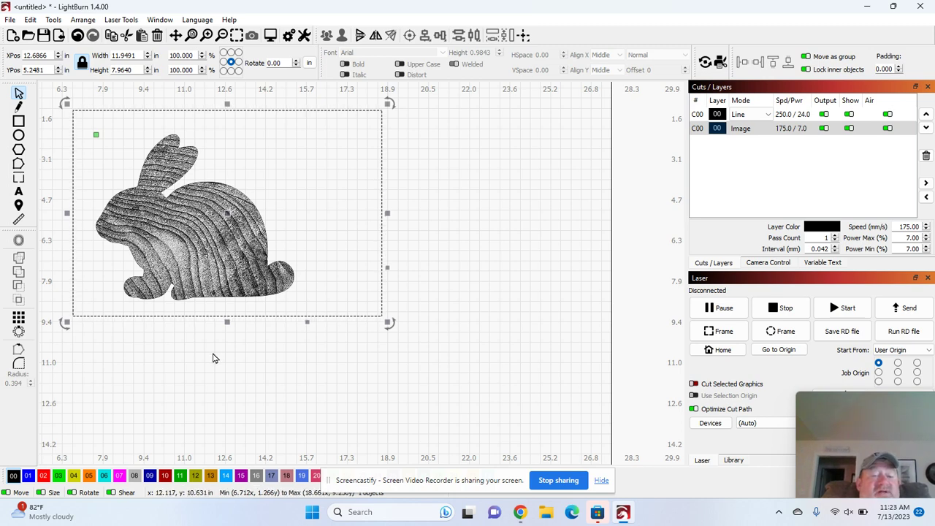
Step: Flatten the image mask into a 7.6414 × 6.3868 in rabbit-shaped wood-grain image, then shift it right
{"action": "right_click", "coordinate": [200, 202]}
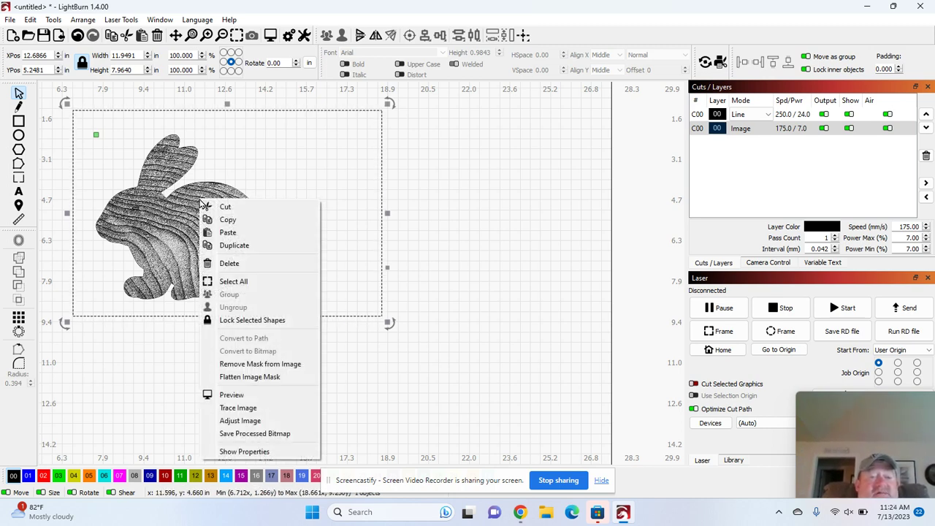
{"action": "left_click", "coordinate": [382, 451]}
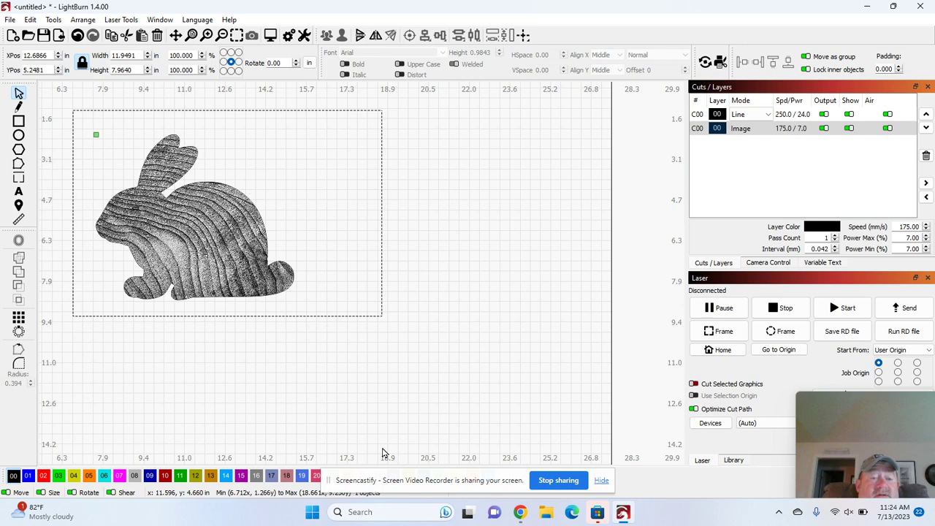
{"action": "left_click_drag", "start_coordinate": [417, 380], "coordinate": [200, 246]}
{"action": "left_click", "coordinate": [174, 222]}
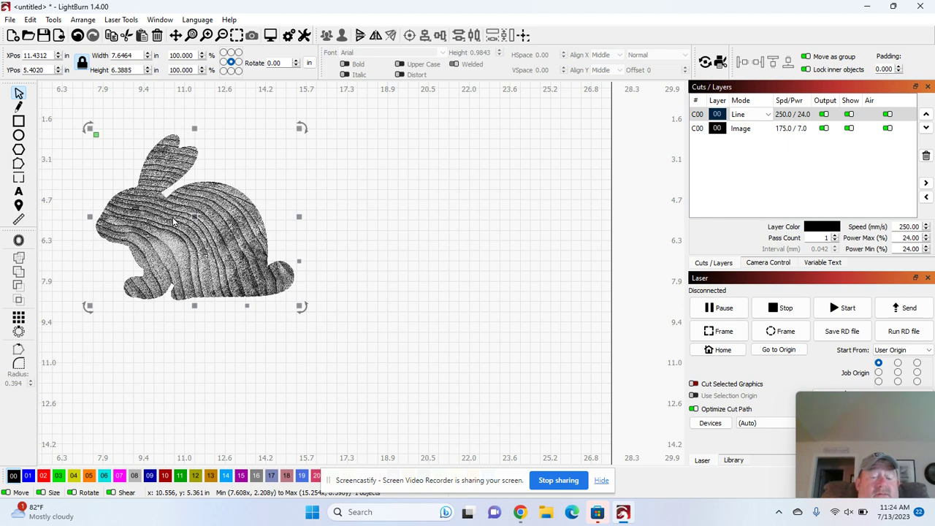
{"action": "left_click", "coordinate": [173, 223]}
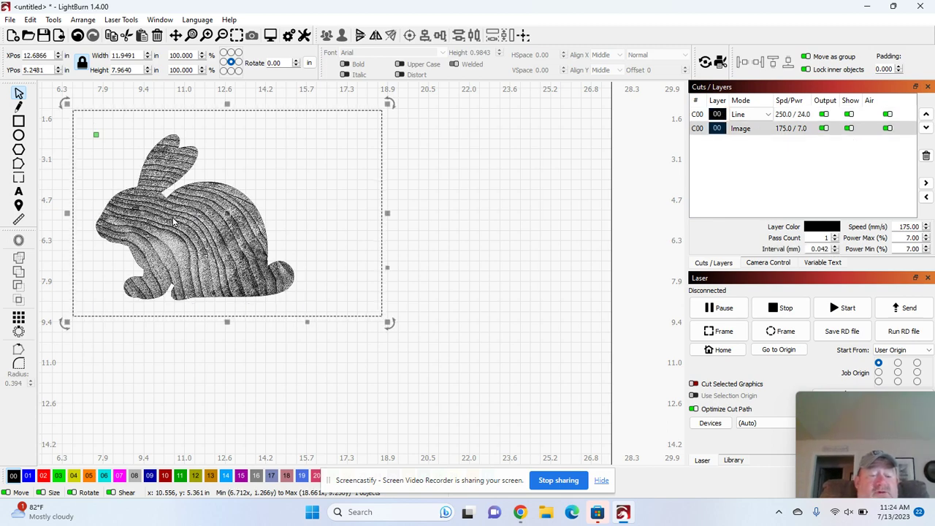
{"action": "right_click", "coordinate": [174, 223]}
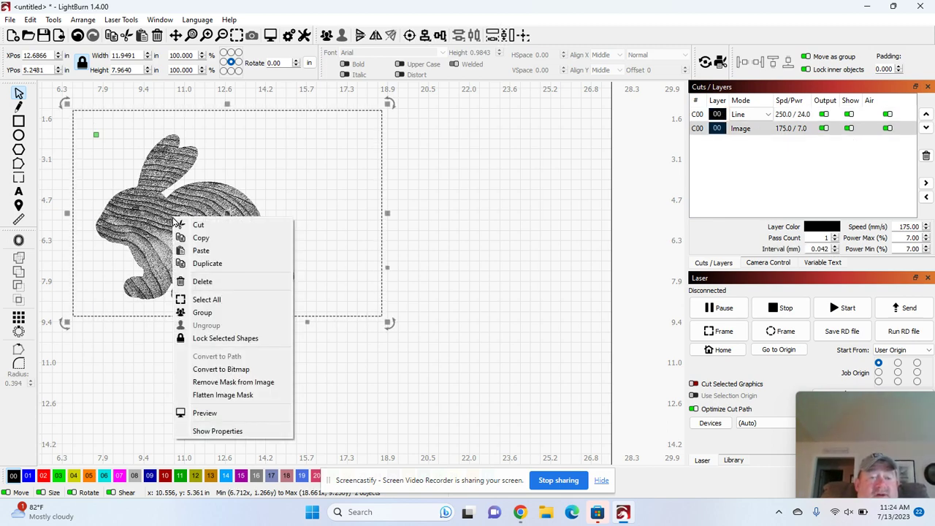
{"action": "left_click", "coordinate": [229, 394]}
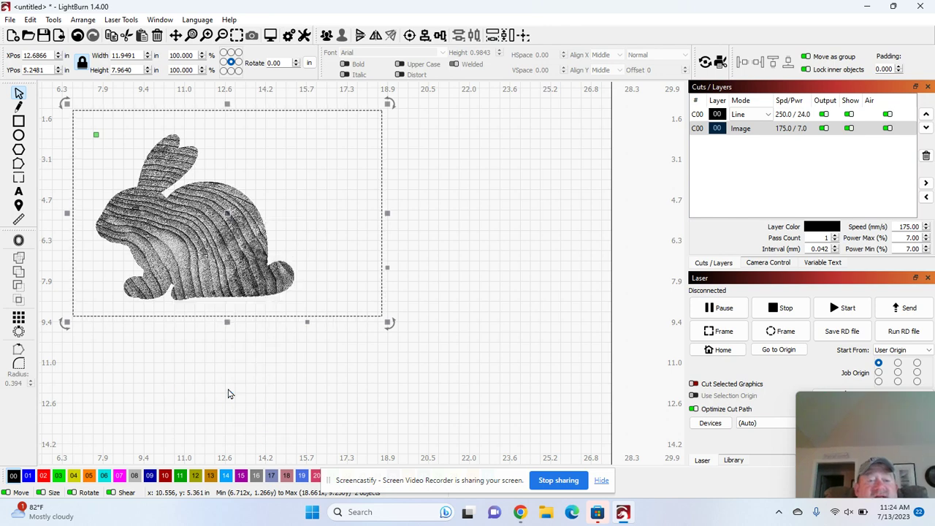
{"action": "left_click_drag", "start_coordinate": [203, 251], "coordinate": [360, 249]}
{"action": "left_click", "coordinate": [355, 329]}
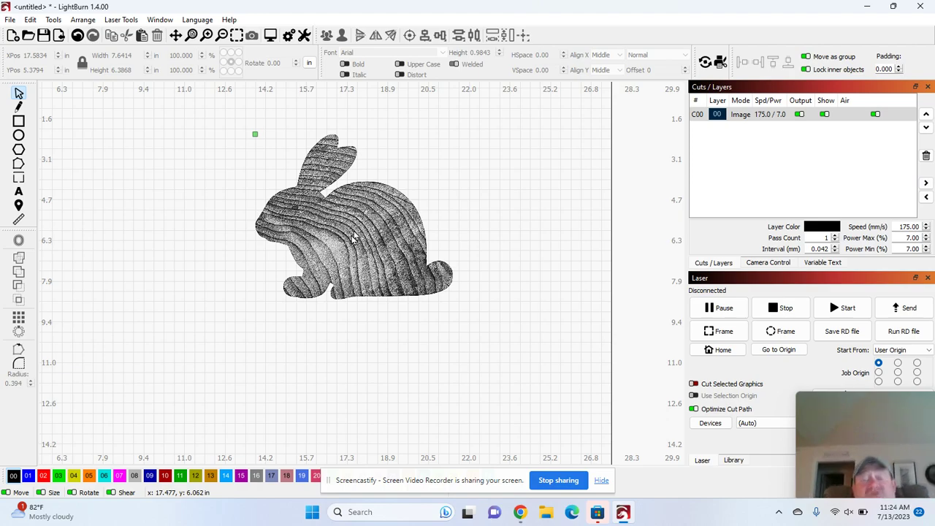
{"action": "scroll", "coordinate": [354, 236], "scroll_direction": "up", "scroll_amount": 5}
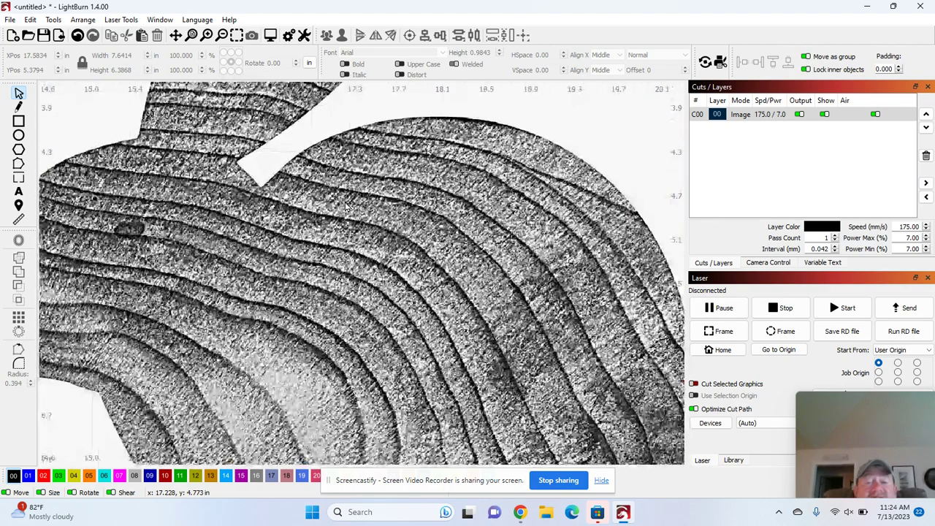
{"action": "scroll", "coordinate": [346, 207], "scroll_direction": "down", "scroll_amount": 3}
{"action": "scroll", "coordinate": [346, 207], "scroll_direction": "up", "scroll_amount": 4}
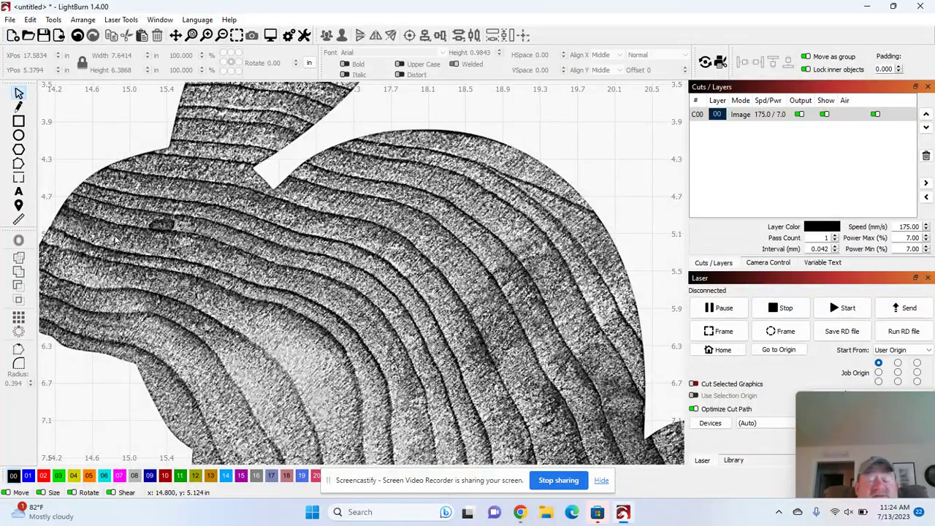
{"action": "scroll", "coordinate": [115, 239], "scroll_direction": "down", "scroll_amount": 4}
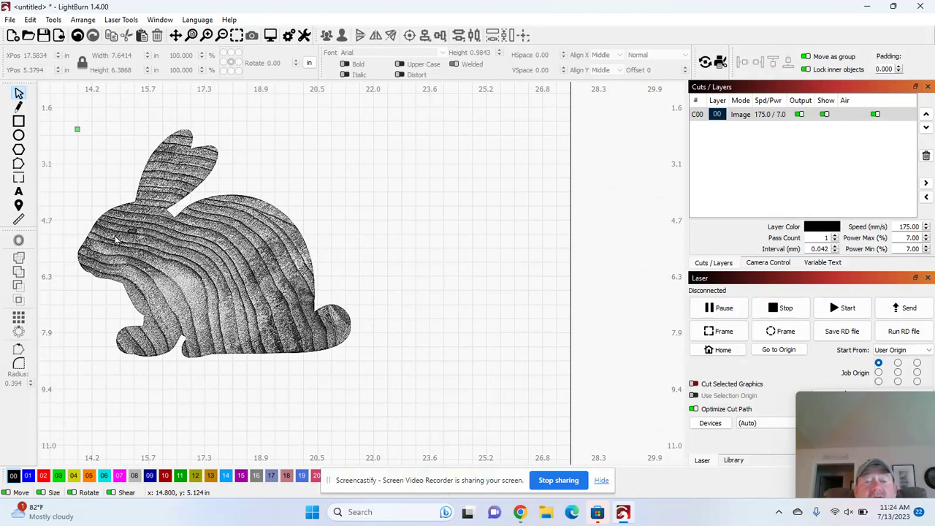